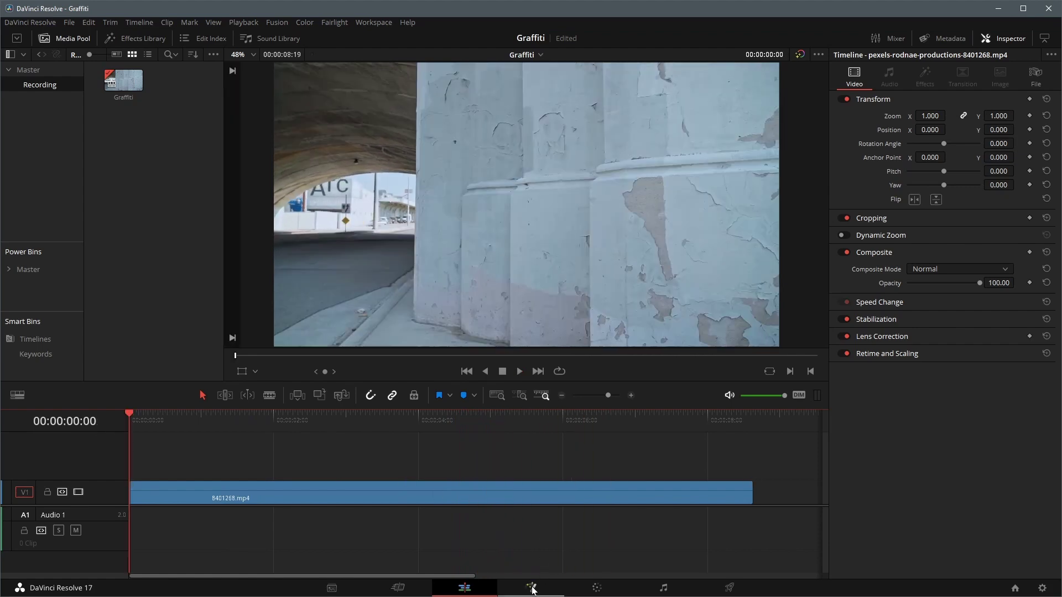
# In Fusion, add a Planar Tracker node between MediaIn1 and MediaOut1
pyautogui.click(532, 590)
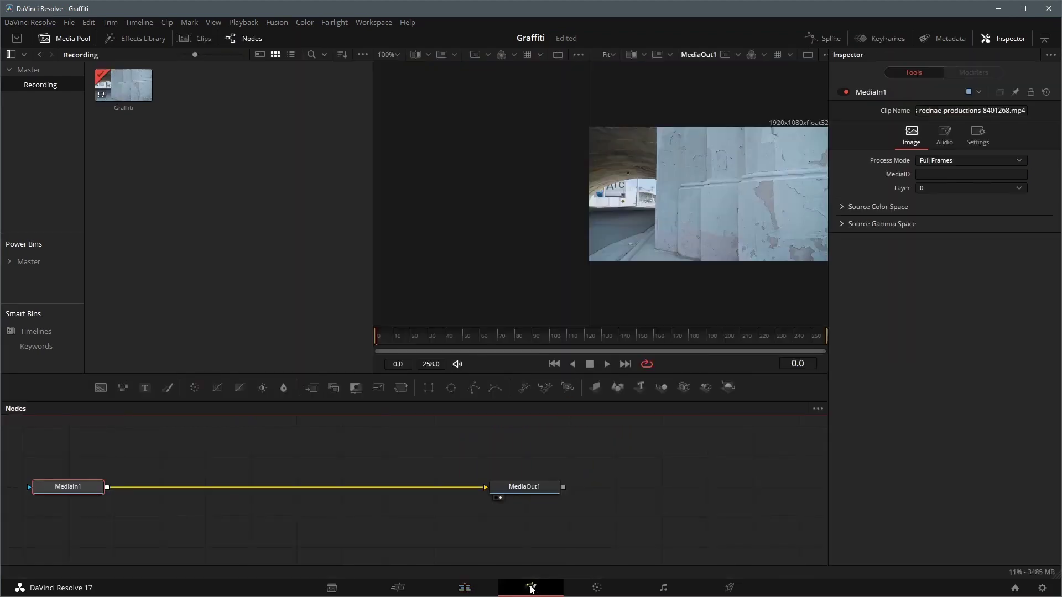
pyautogui.hotkey('shift', 'space')
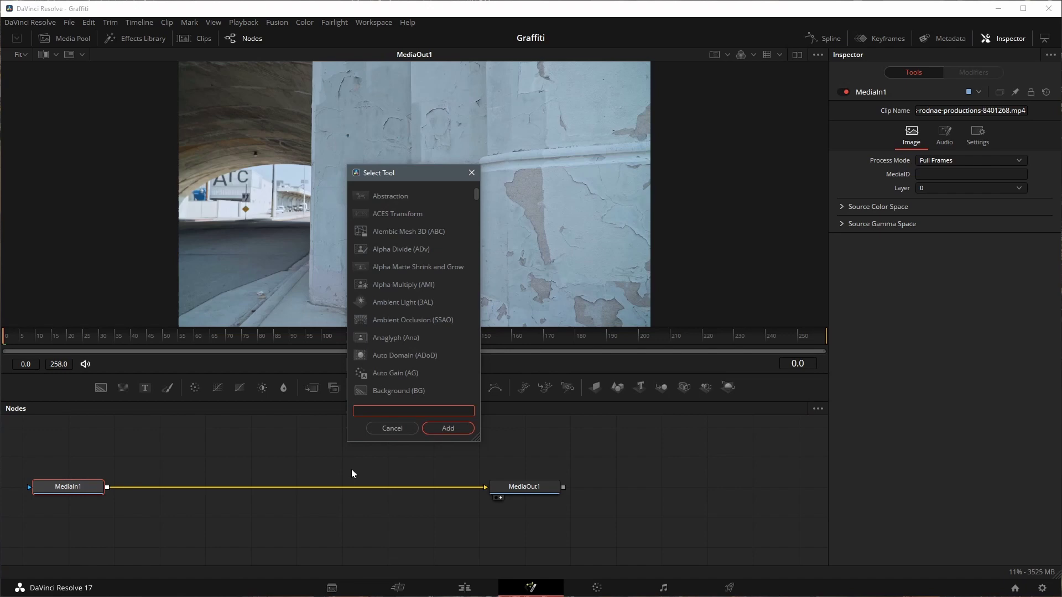
pyautogui.write('plan')
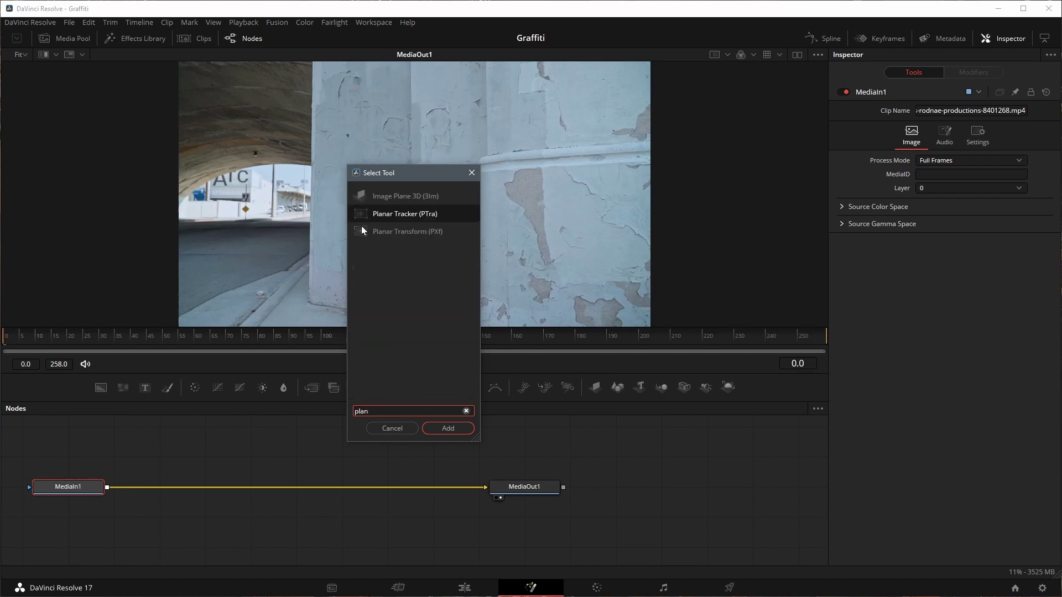
pyautogui.click(372, 216)
pyautogui.click(446, 427)
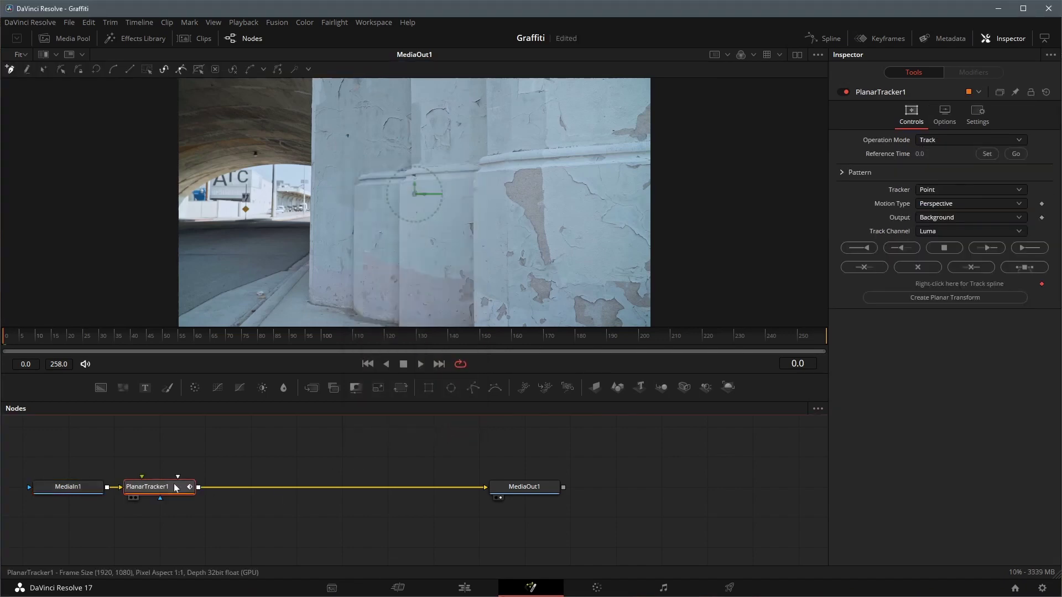
pyautogui.moveTo(173, 484); pyautogui.dragTo(241, 487)
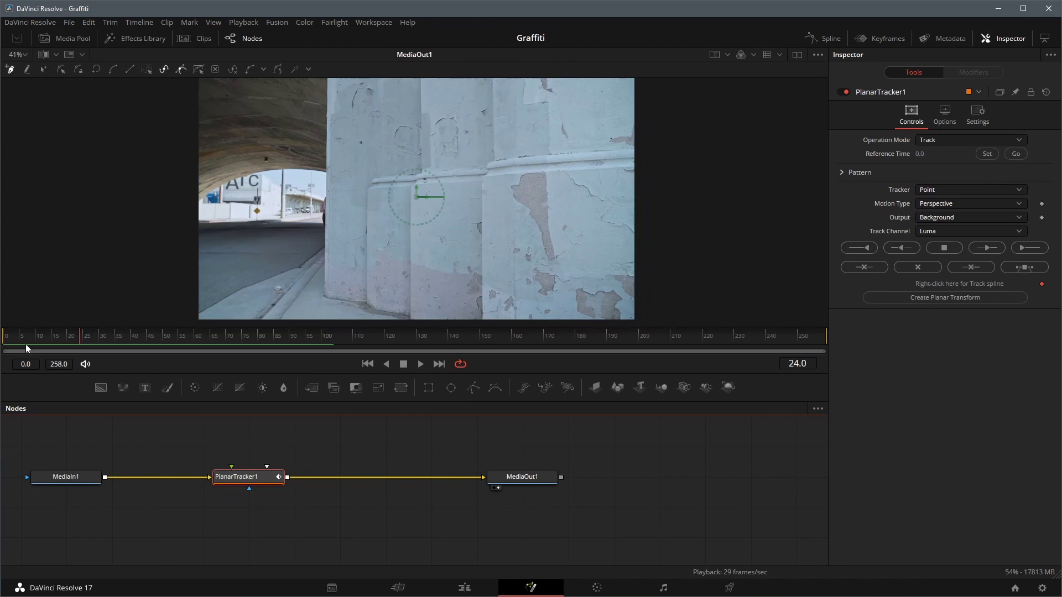
# At frame 0, outline a four-point region on the upper wall and set it as reference
pyautogui.click(17, 342)
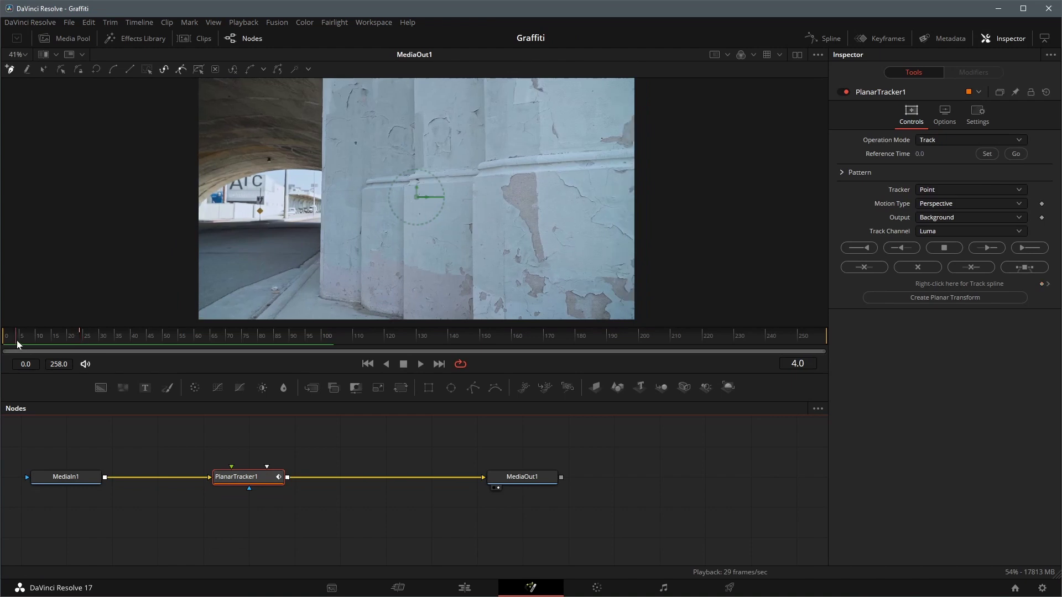
pyautogui.moveTo(16, 344); pyautogui.dragTo(2, 347)
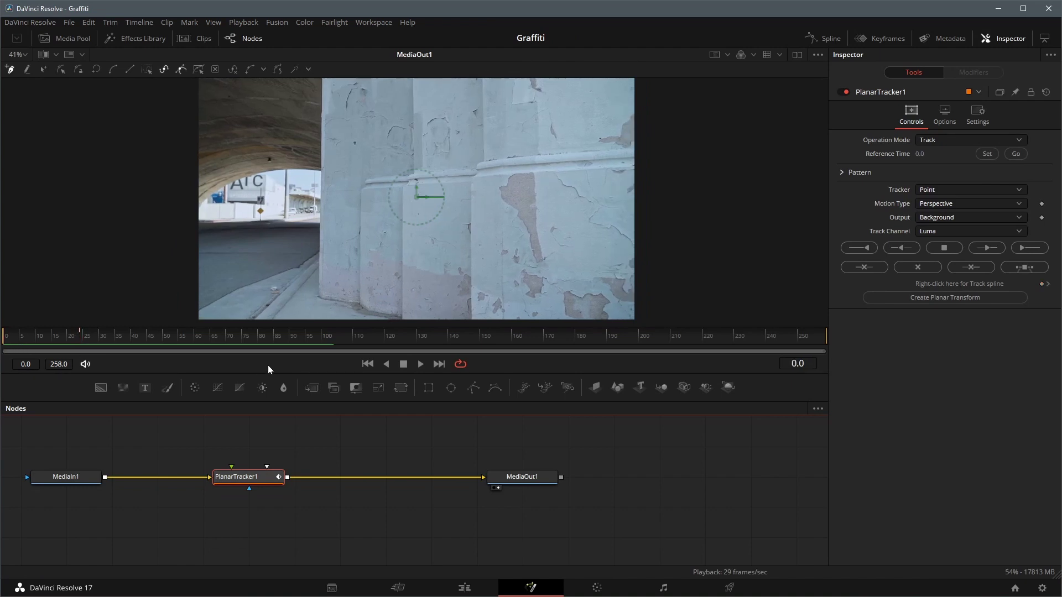
pyautogui.click(324, 83)
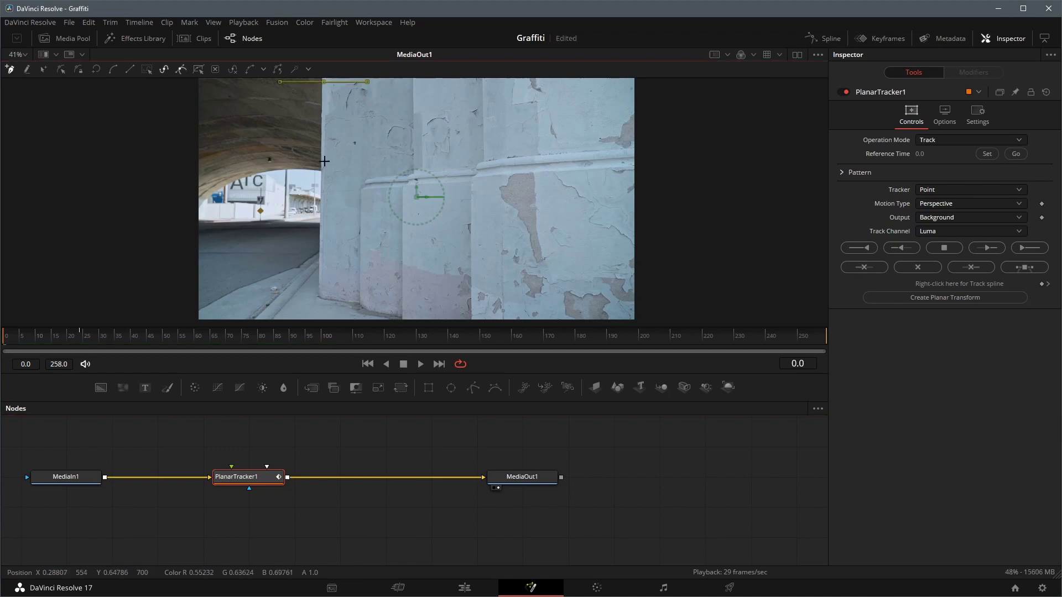
pyautogui.click(323, 143)
pyautogui.click(382, 162)
pyautogui.click(410, 171)
pyautogui.click(324, 84)
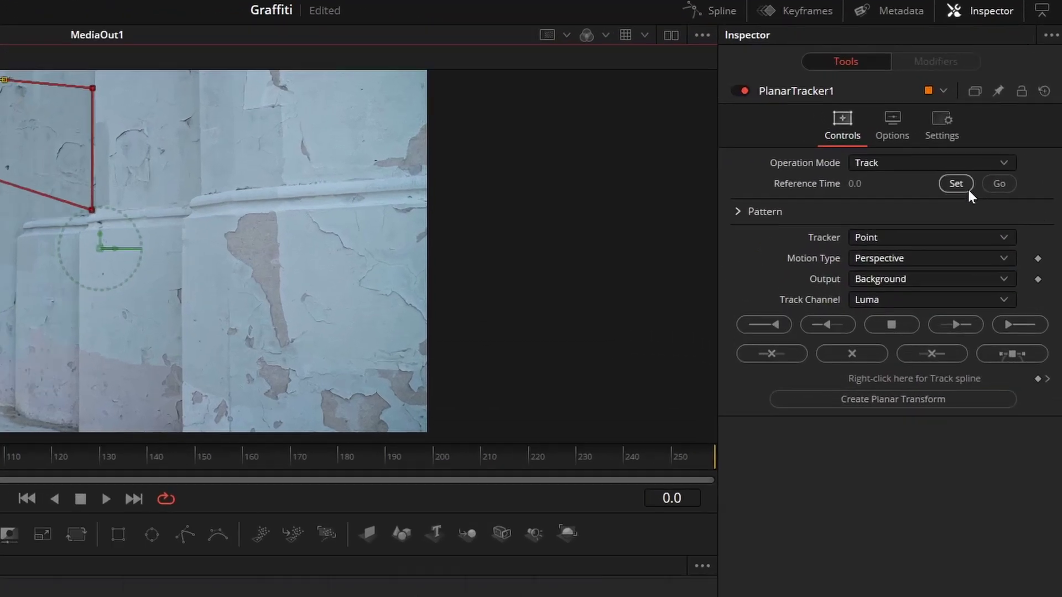
pyautogui.click(988, 156)
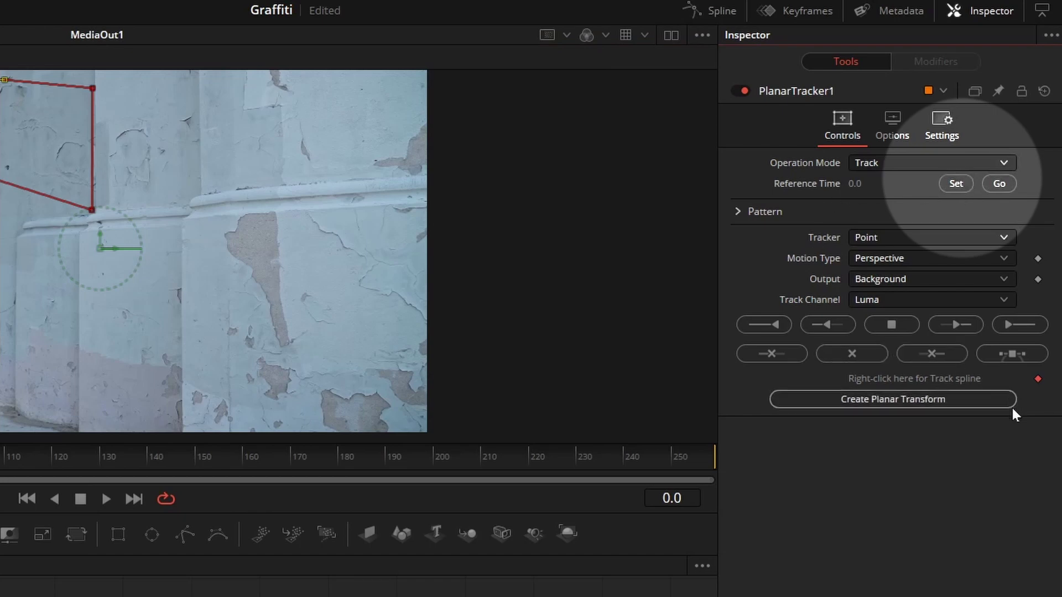
# Track the wall region forward to frame 258 and play back to review
pyautogui.click(1006, 327)
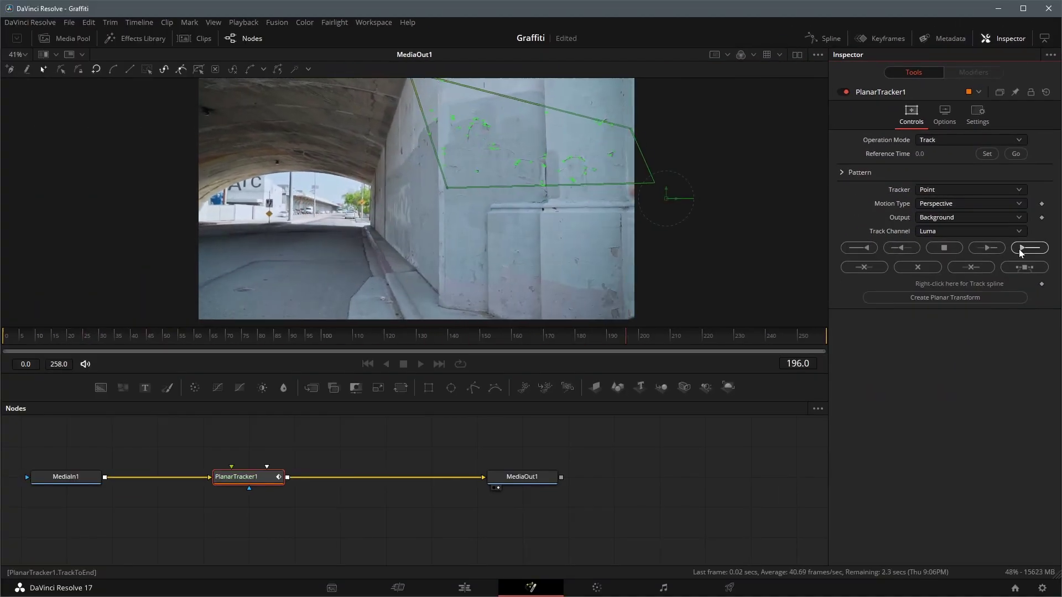
pyautogui.click(420, 369)
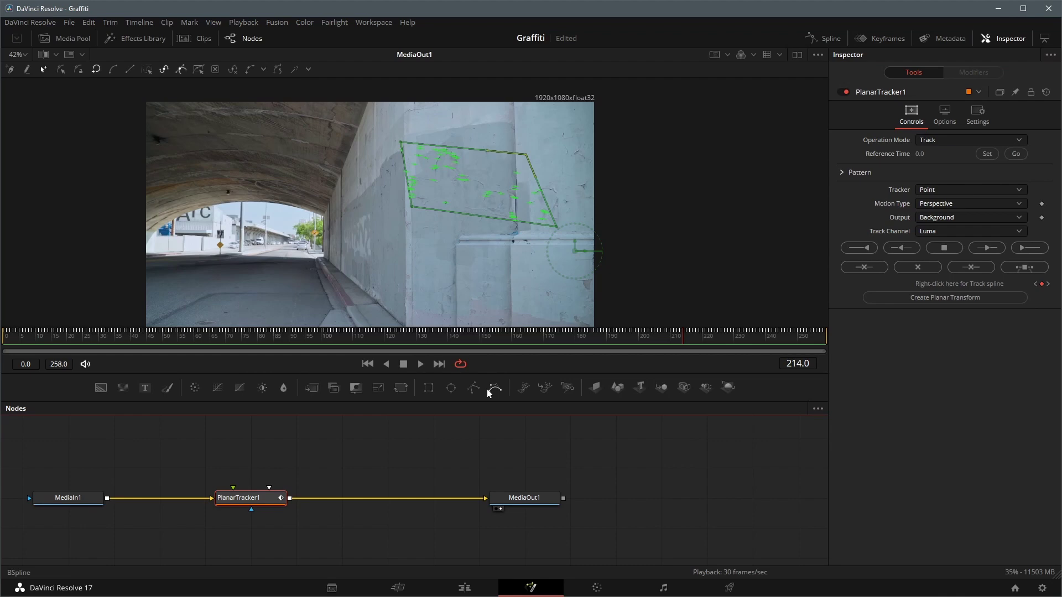
# At frame 179, trace a Polygon1 mask around the runner and use it as PlanarTracker1's Occlusion Mask
pyautogui.moveTo(474, 389); pyautogui.dragTo(238, 457)
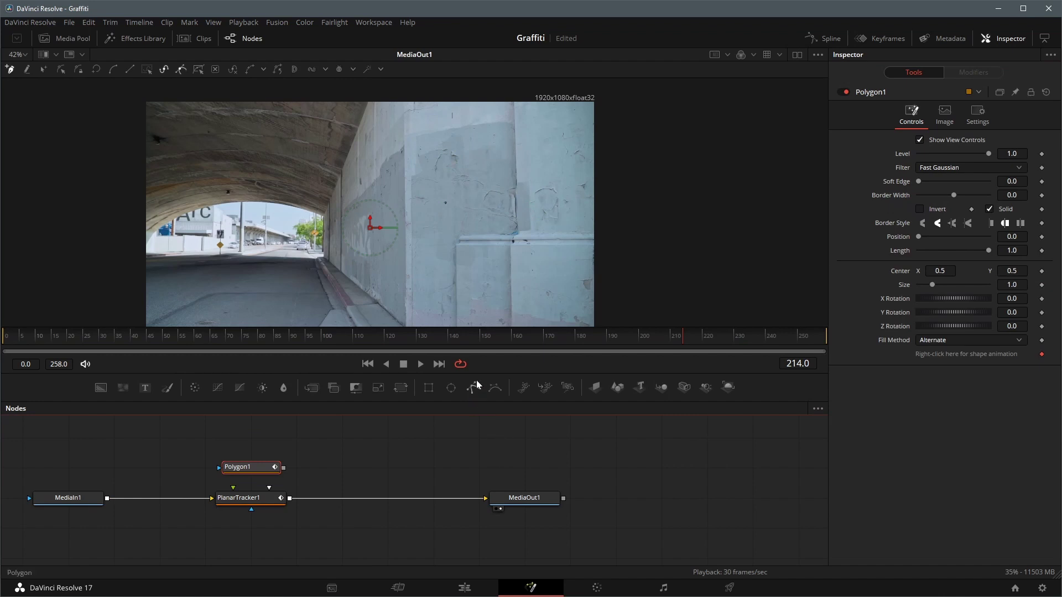
pyautogui.click(536, 336)
pyautogui.click(560, 344)
pyautogui.click(568, 344)
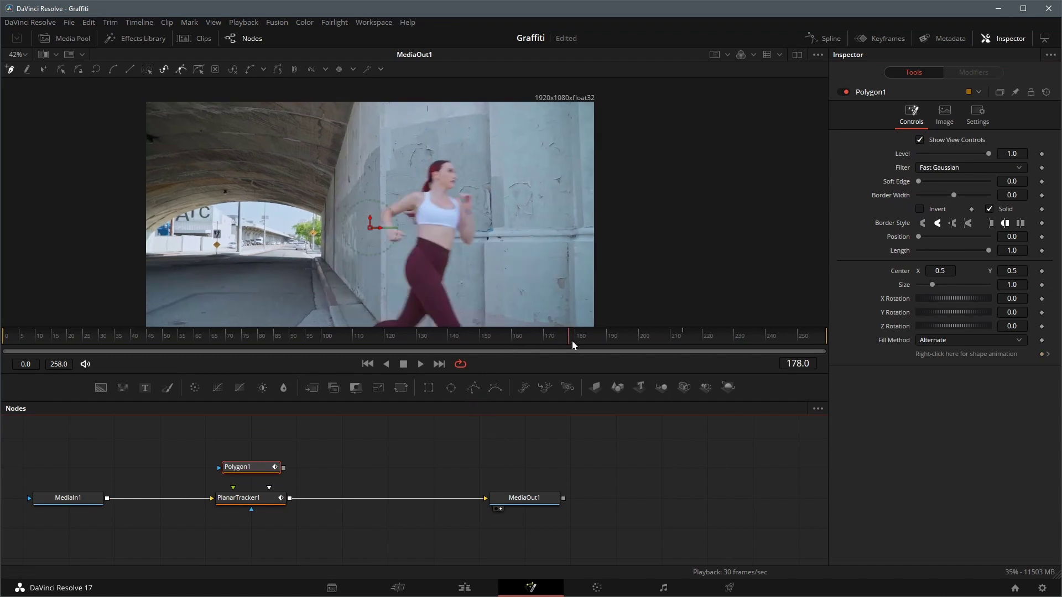
pyautogui.click(572, 341)
pyautogui.scroll(2, 458, 208)
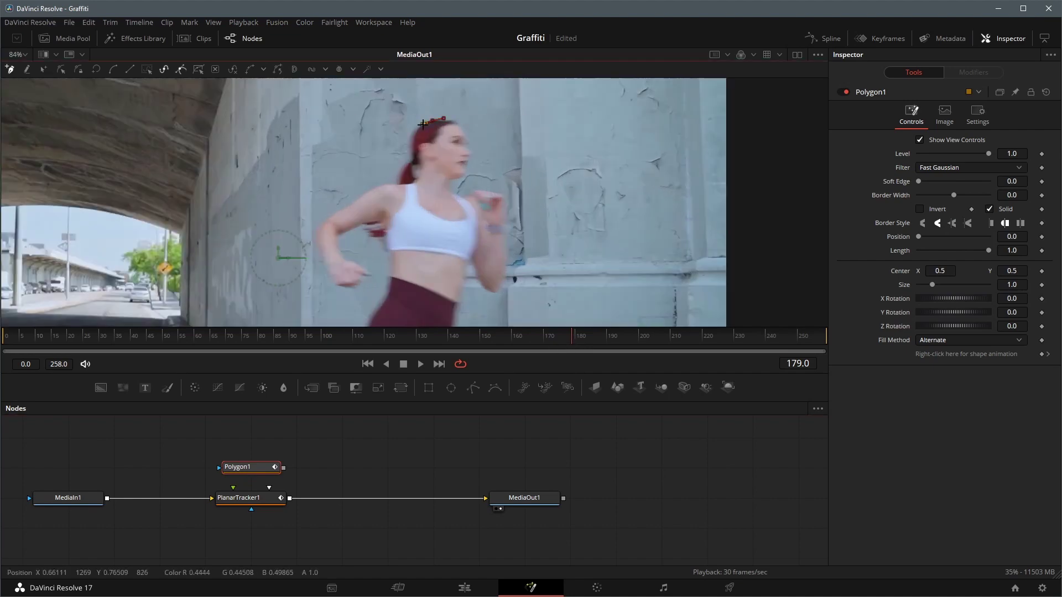
pyautogui.moveTo(507, 258); pyautogui.dragTo(486, 190)
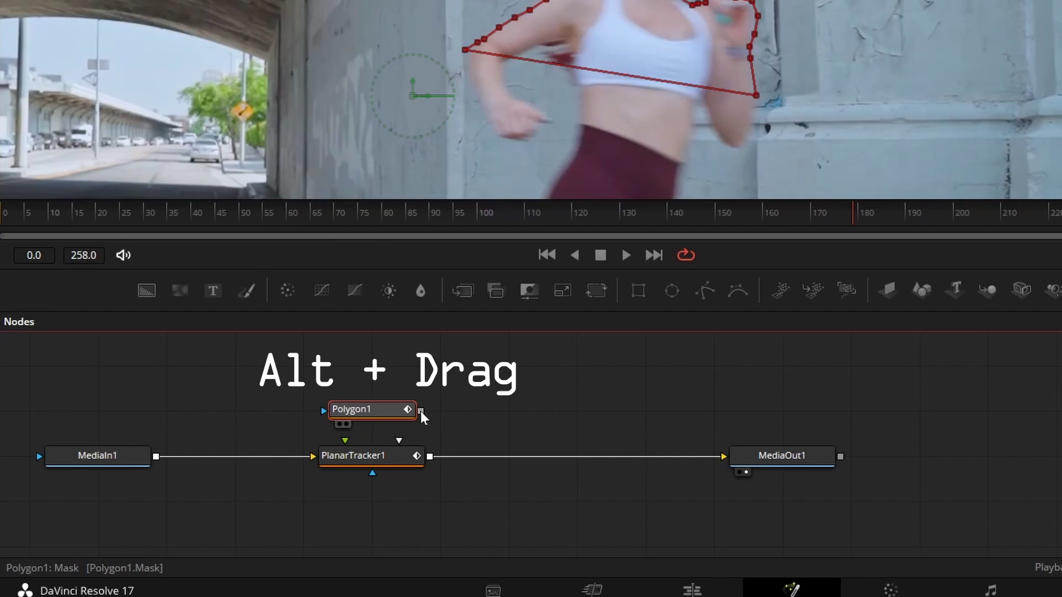
pyautogui.moveTo(408, 451); pyautogui.dragTo(410, 456)
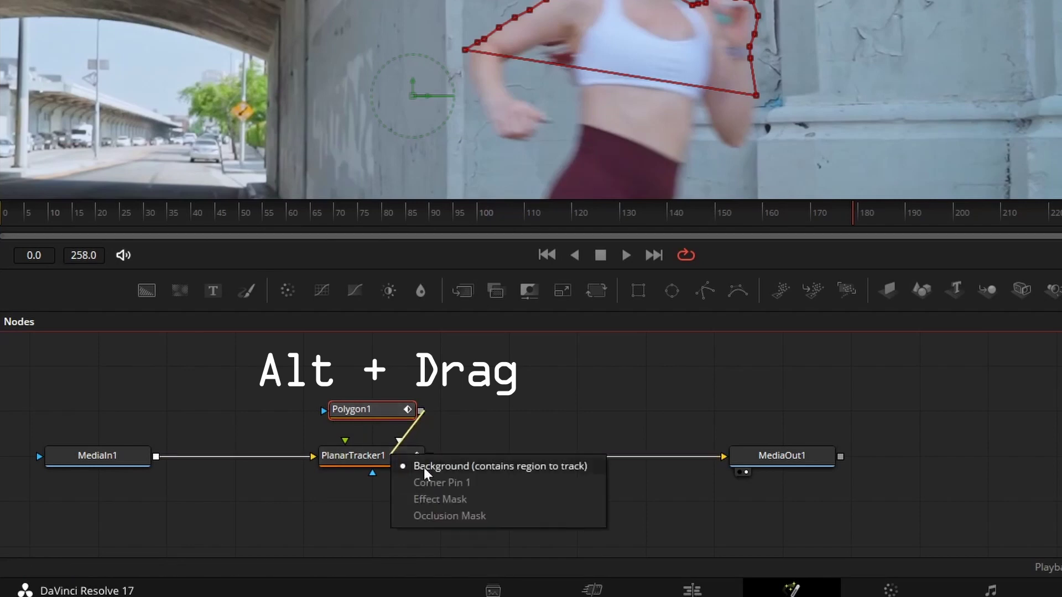
pyautogui.click(470, 520)
# Reset the reference to frame 0, clear the old track, retrack to frame 258 and play back
pyautogui.click(1, 224)
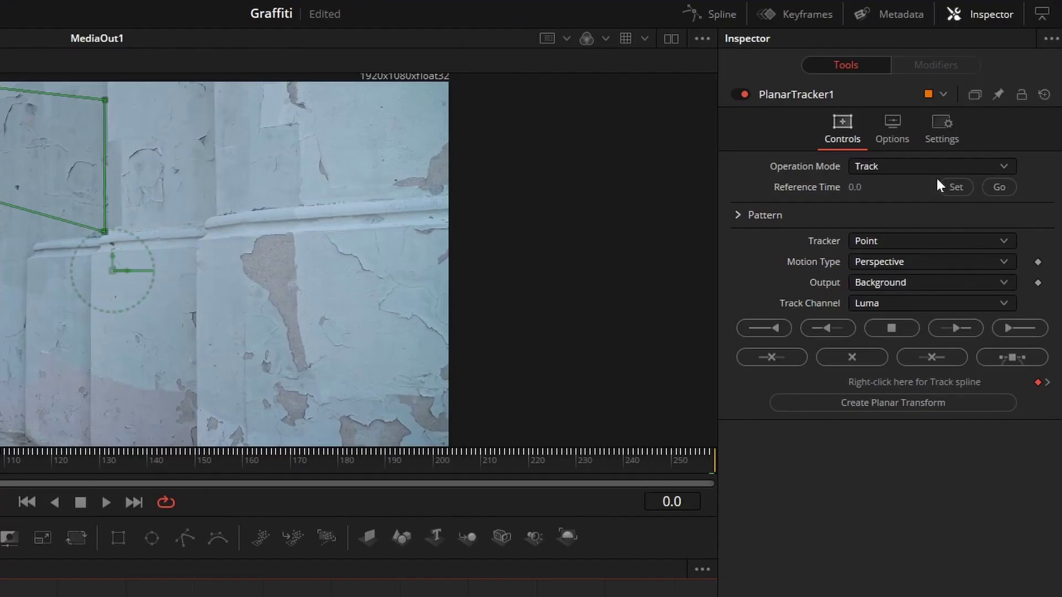
pyautogui.click(953, 187)
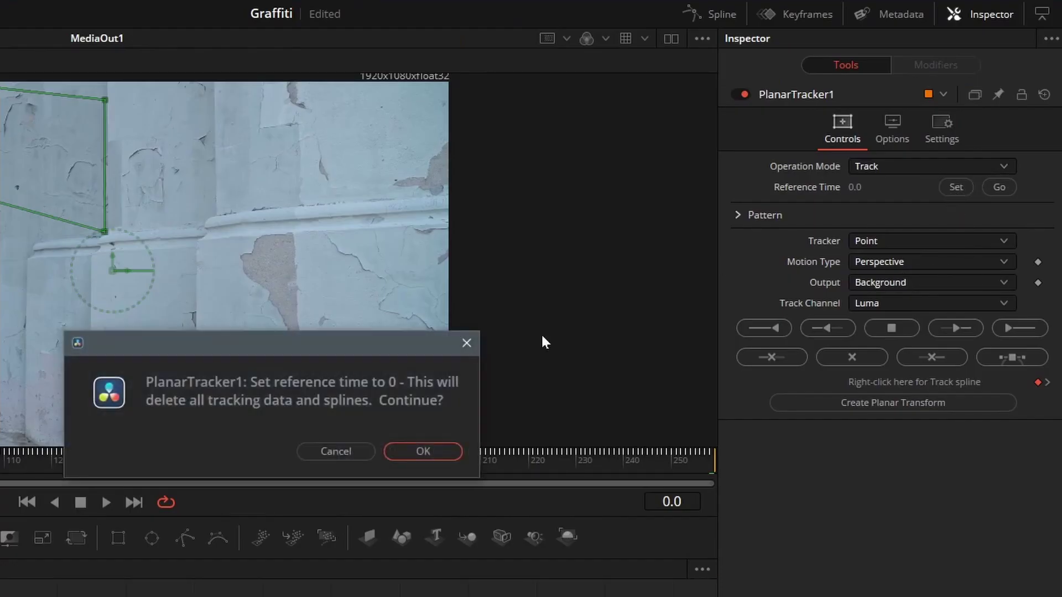
pyautogui.click(424, 452)
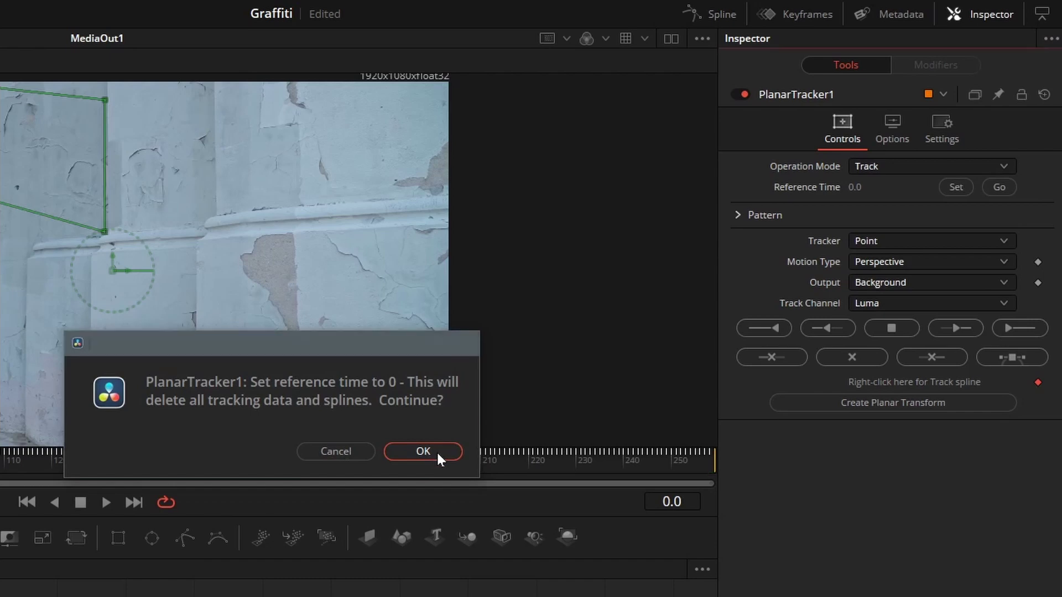
pyautogui.click(1009, 328)
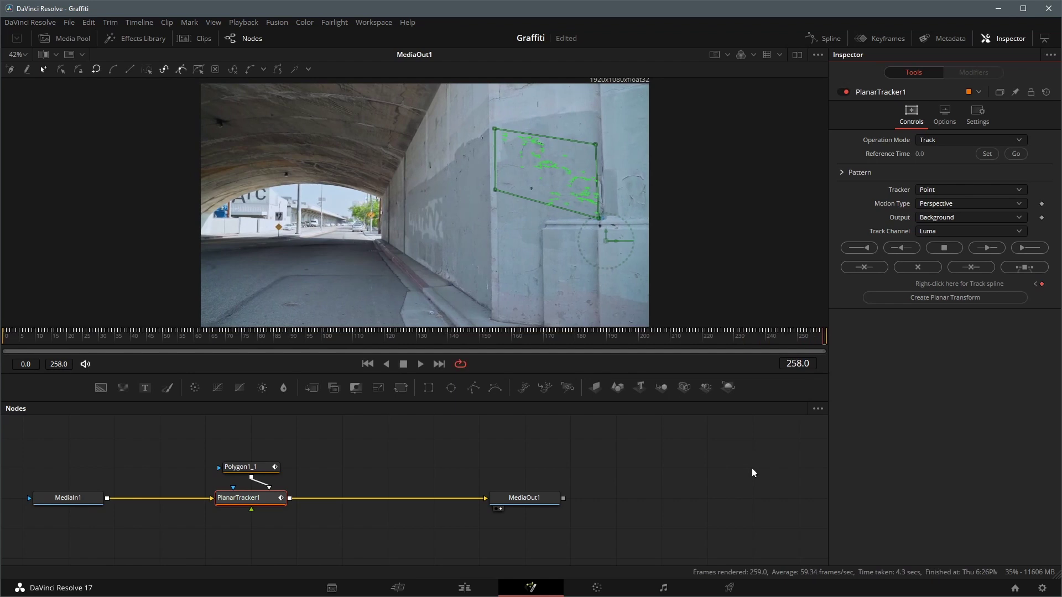
pyautogui.click(420, 363)
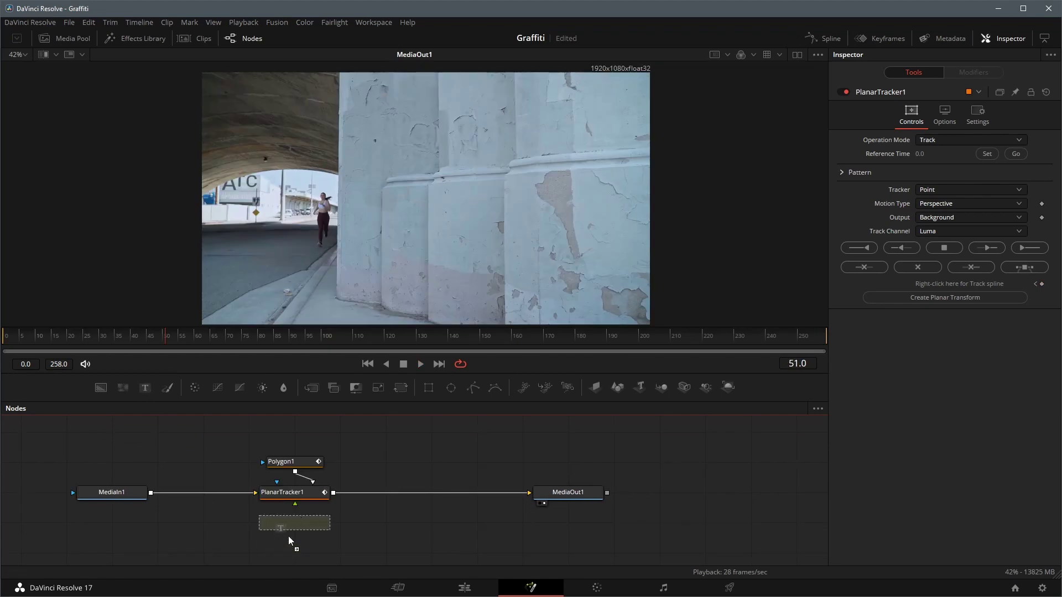
# Add a Text+ node below the tracker and show it in the left viewer
pyautogui.click(289, 537)
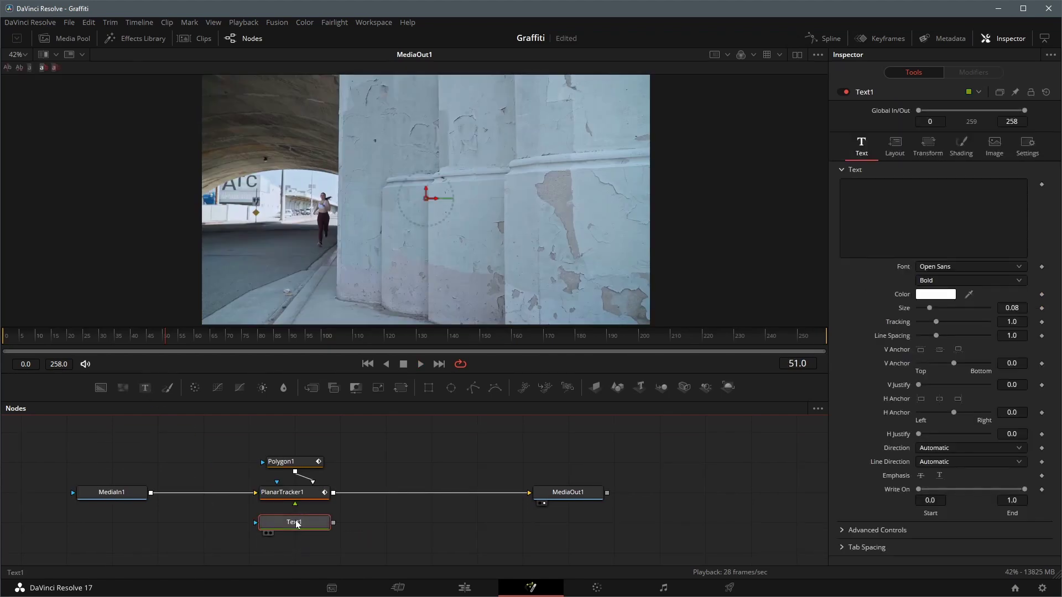
pyautogui.click(797, 54)
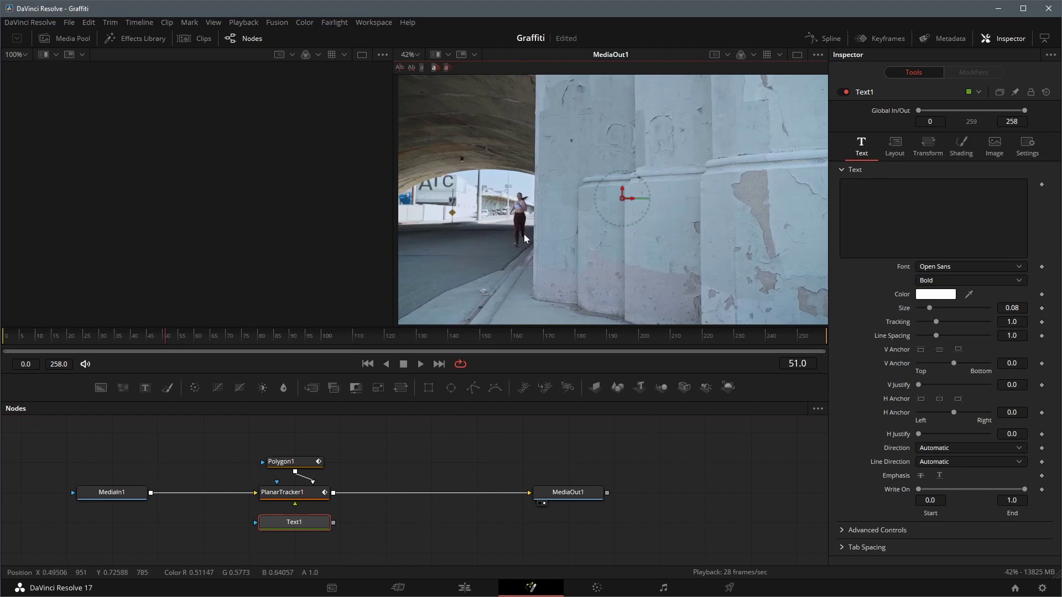
pyautogui.click(304, 524)
pyautogui.press('1')
# Type BOOM, set the font to a Attack Graffiti and the size to 0.4094
pyautogui.click(879, 188)
pyautogui.write('BOOM')
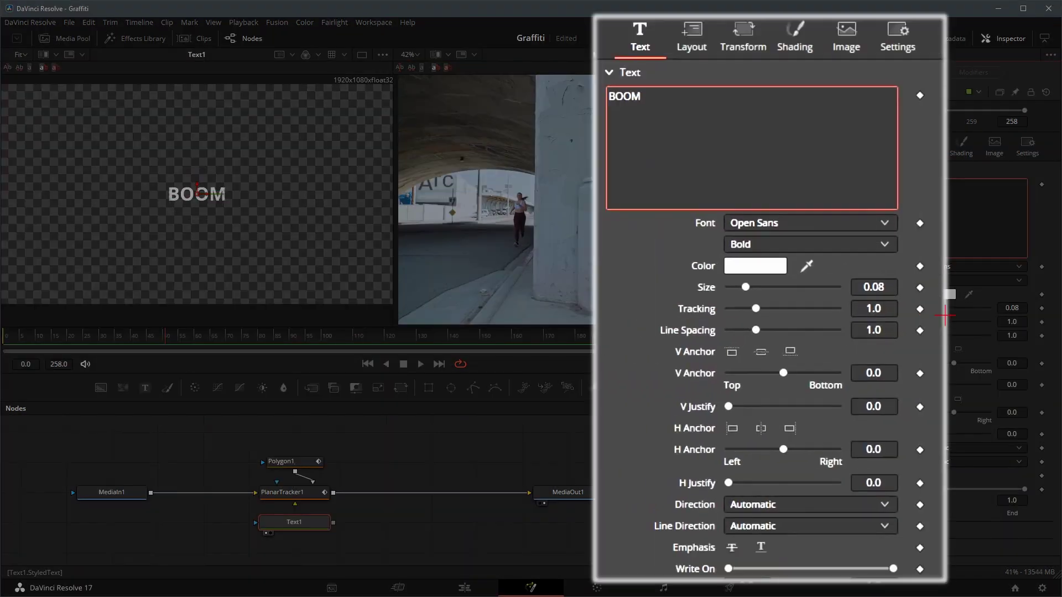
pyautogui.click(963, 267)
pyautogui.scroll(15, 965, 276)
pyautogui.click(973, 282)
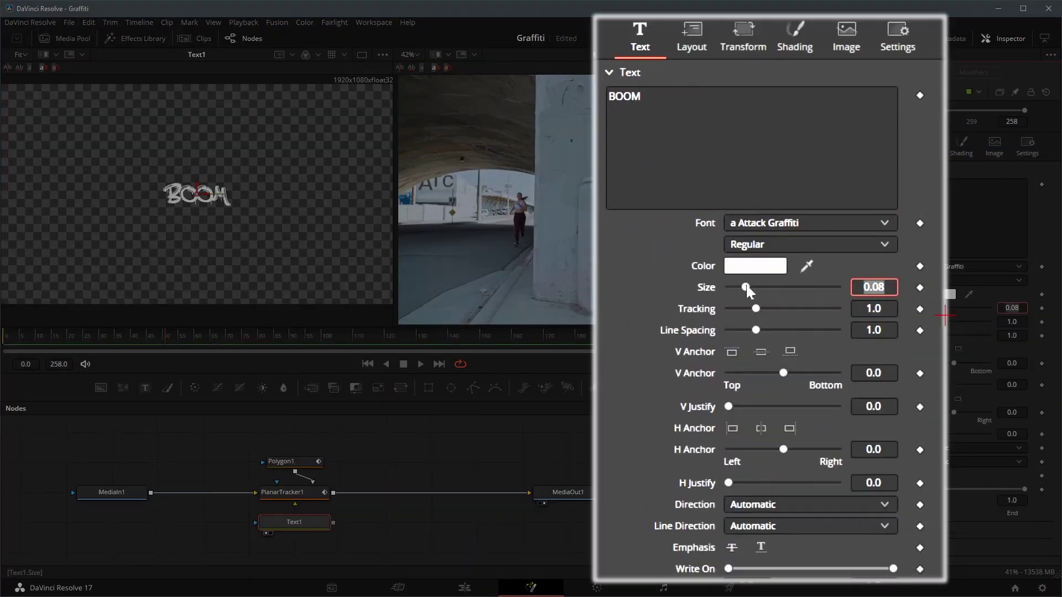
pyautogui.moveTo(929, 308); pyautogui.dragTo(1010, 322)
pyautogui.click(1017, 308)
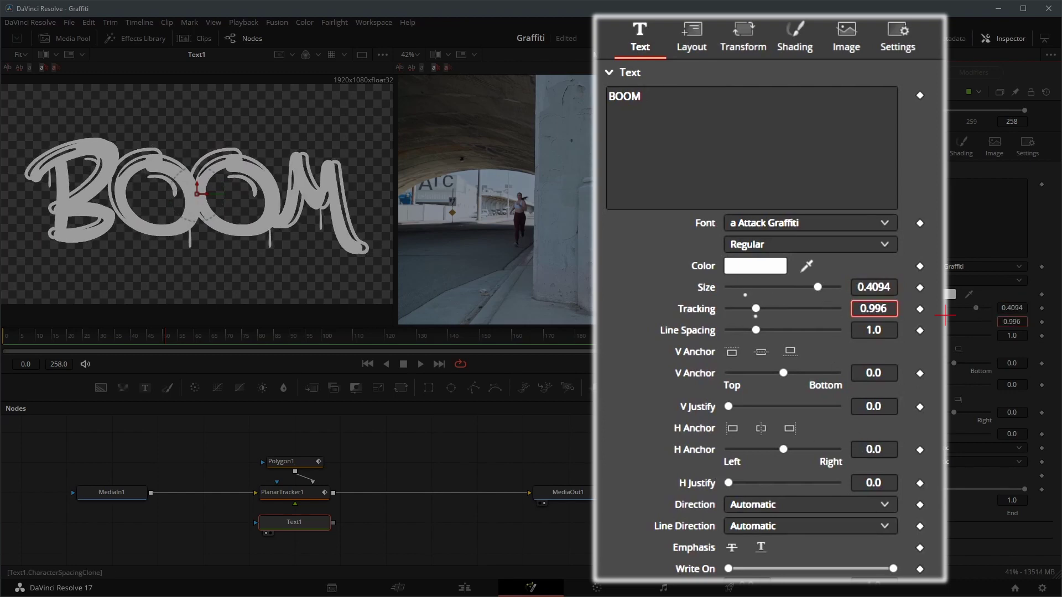
# Make the BOOM fill orange and set shading element 2's colour to white
pyautogui.click(755, 266)
pyautogui.click(448, 229)
pyautogui.click(609, 410)
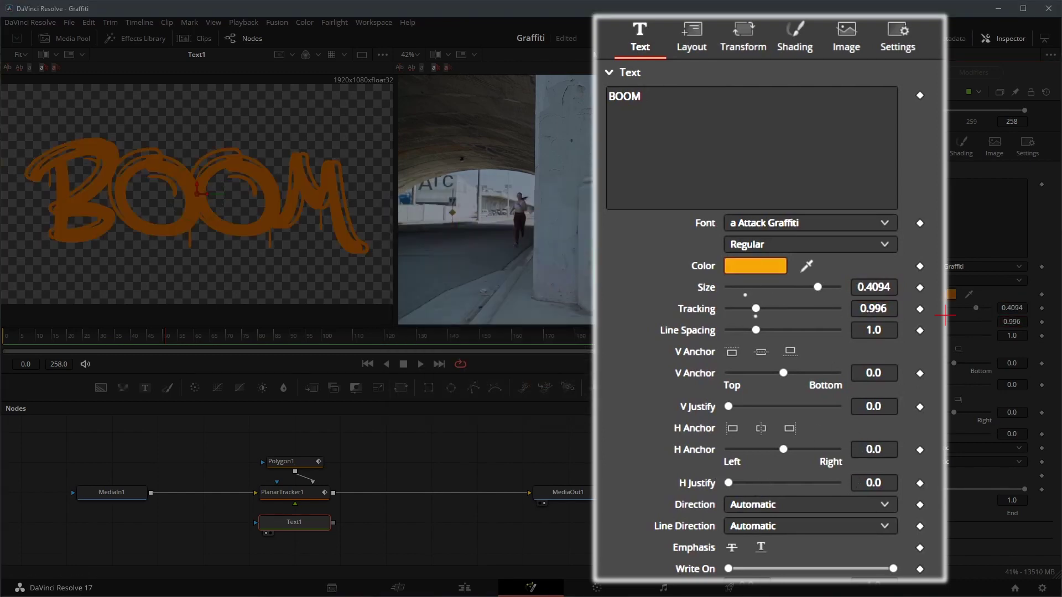
pyautogui.click(794, 37)
pyautogui.click(759, 95)
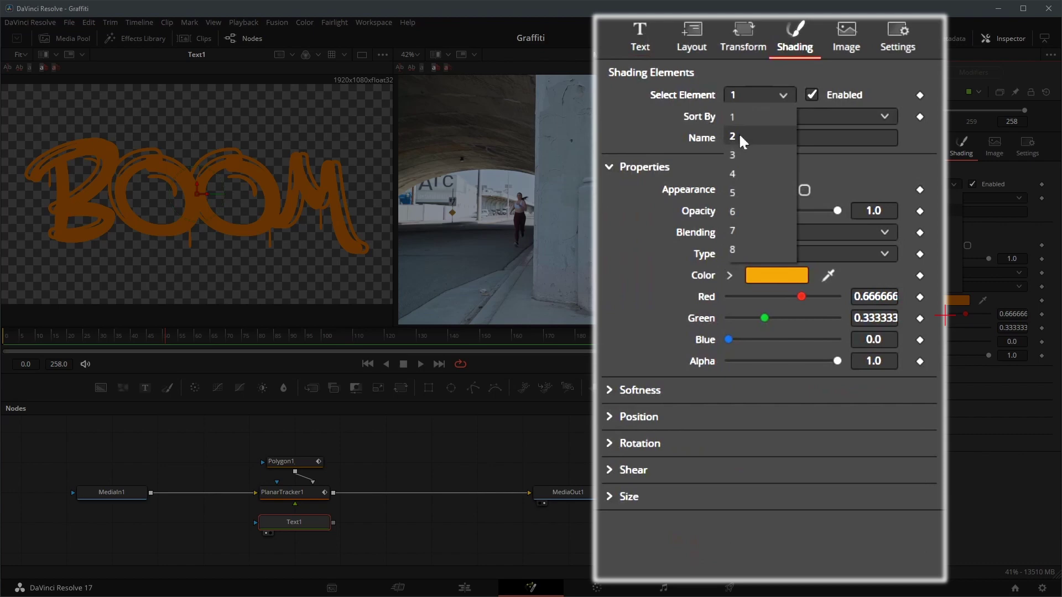
pyautogui.click(741, 137)
pyautogui.click(777, 382)
pyautogui.click(506, 283)
pyautogui.click(609, 410)
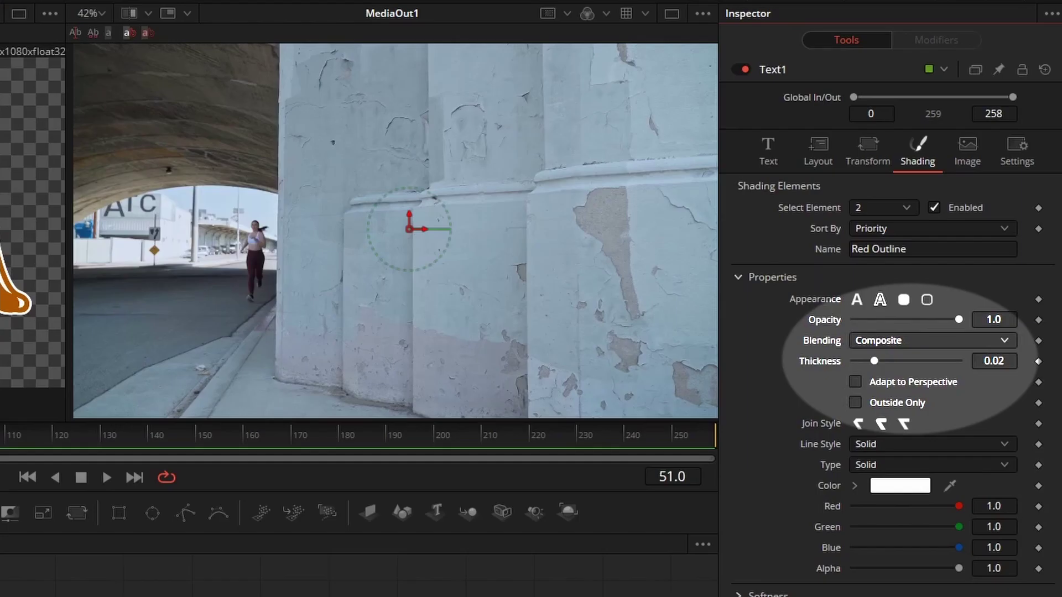
# Set the white outline thickness to about 0.16
pyautogui.moveTo(873, 360); pyautogui.dragTo(970, 370)
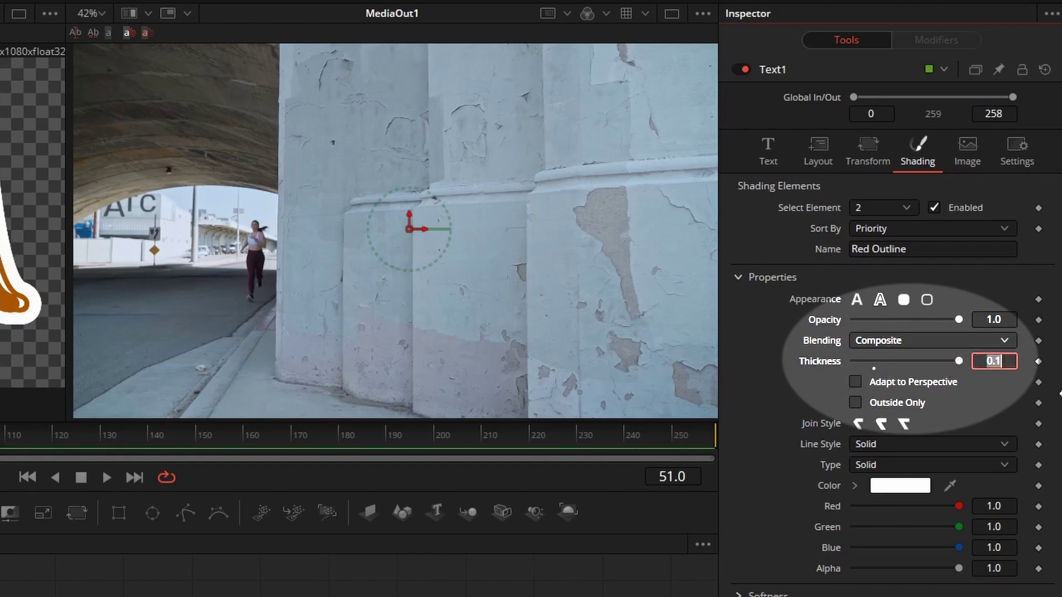
pyautogui.press('Return')
pyautogui.moveTo(959, 361); pyautogui.dragTo(941, 361)
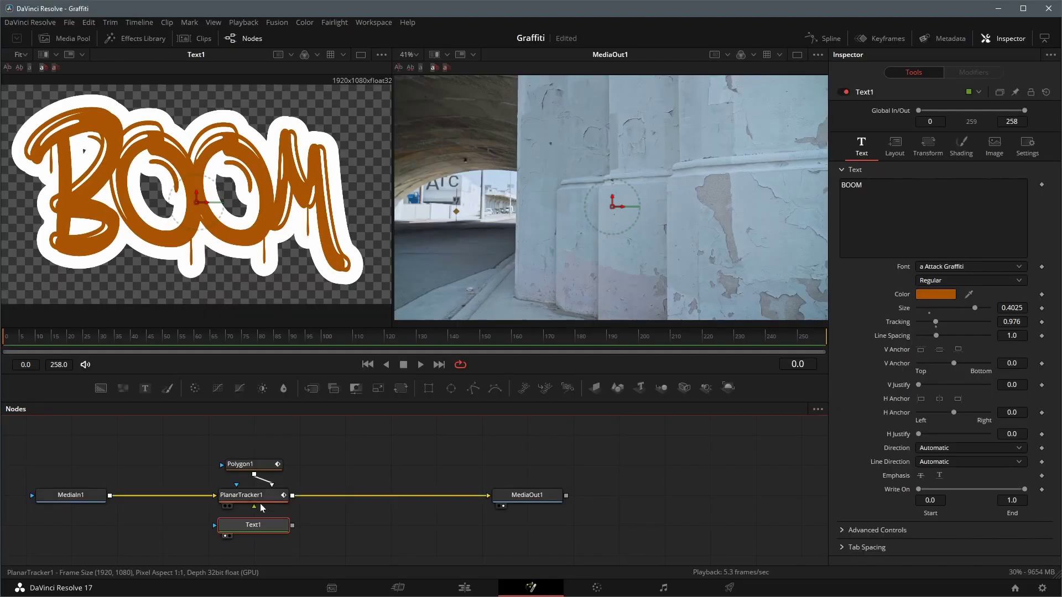
# Switch PlanarTracker1 to Corner Pin mode and connect Text1 to its Corner Pin 1 input
pyautogui.click(260, 504)
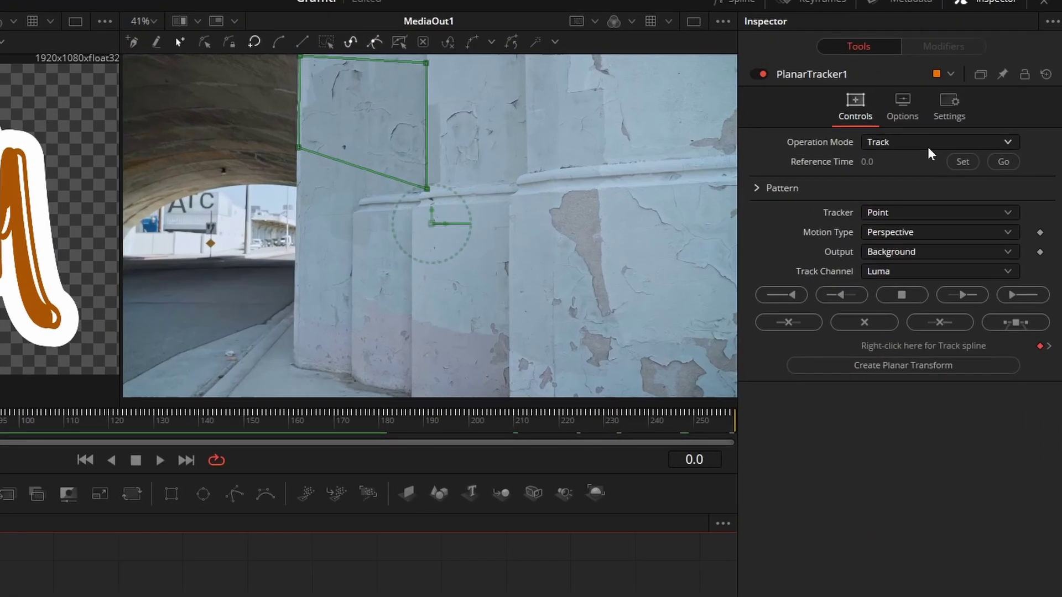
pyautogui.click(928, 144)
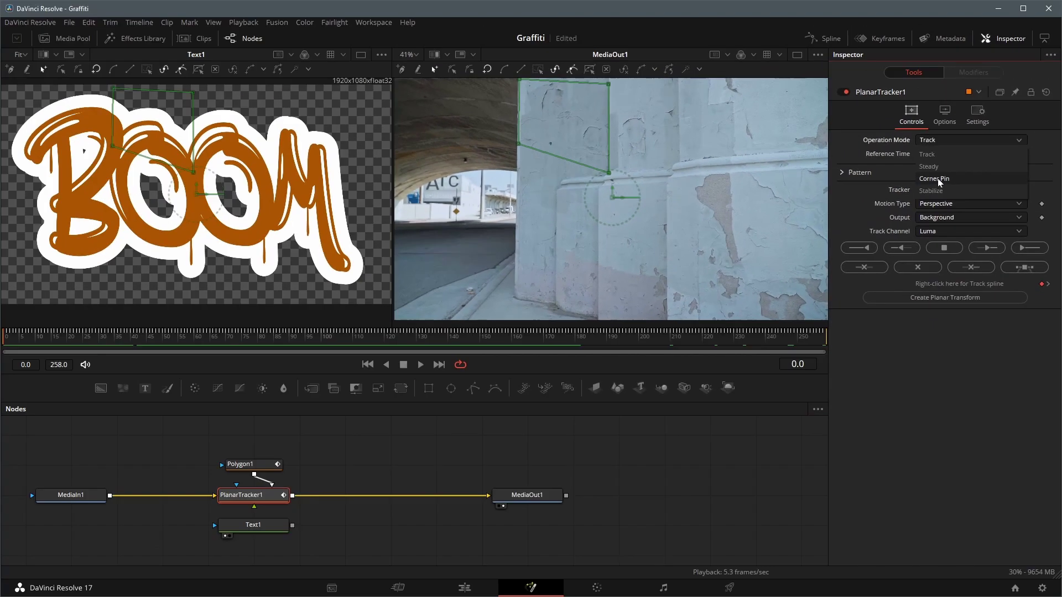
pyautogui.click(884, 200)
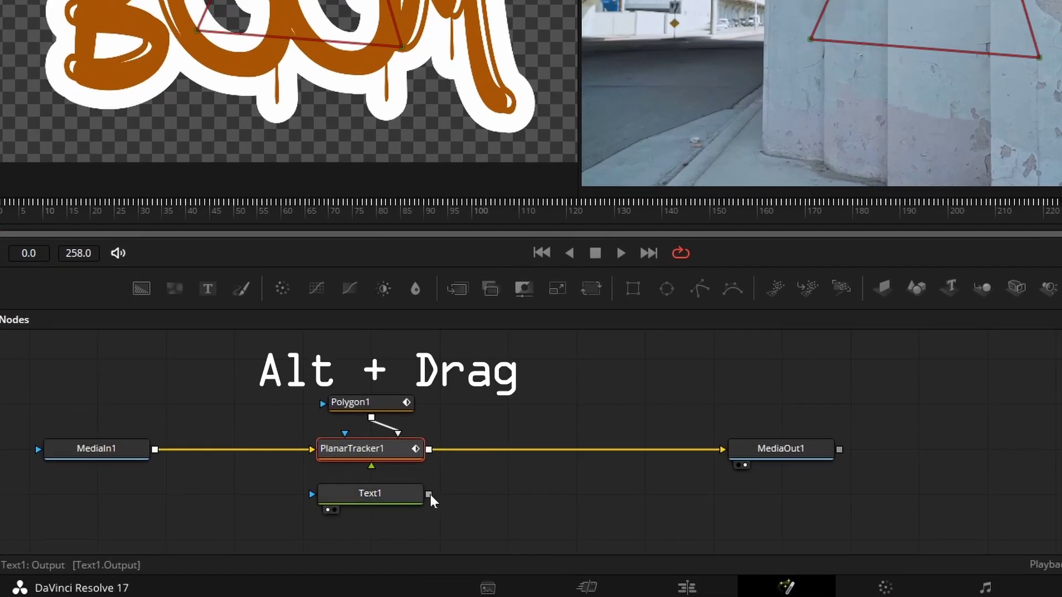
pyautogui.moveTo(294, 526); pyautogui.dragTo(292, 513)
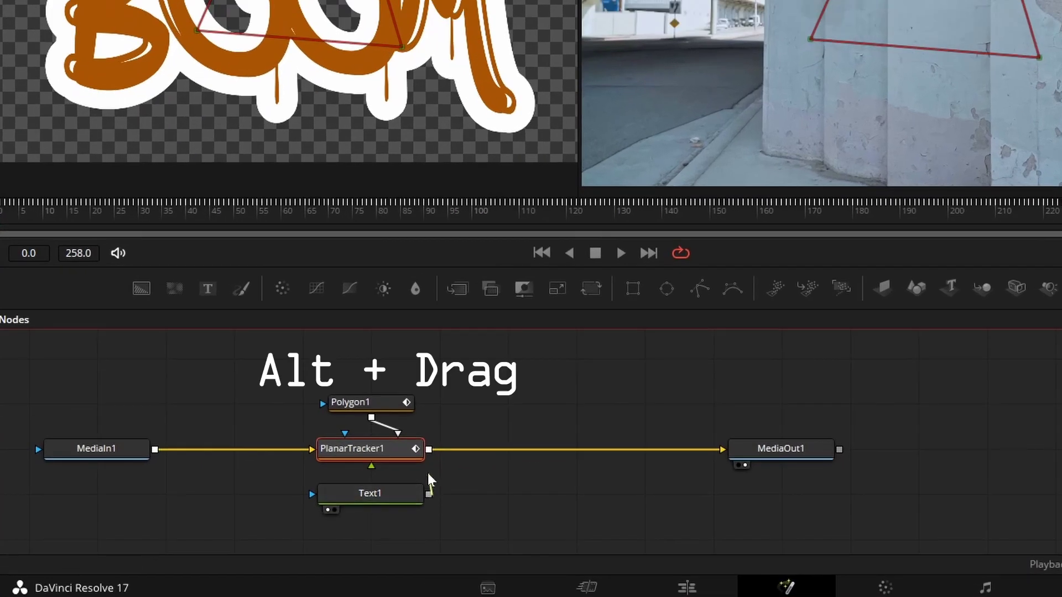
pyautogui.moveTo(430, 479); pyautogui.dragTo(379, 452)
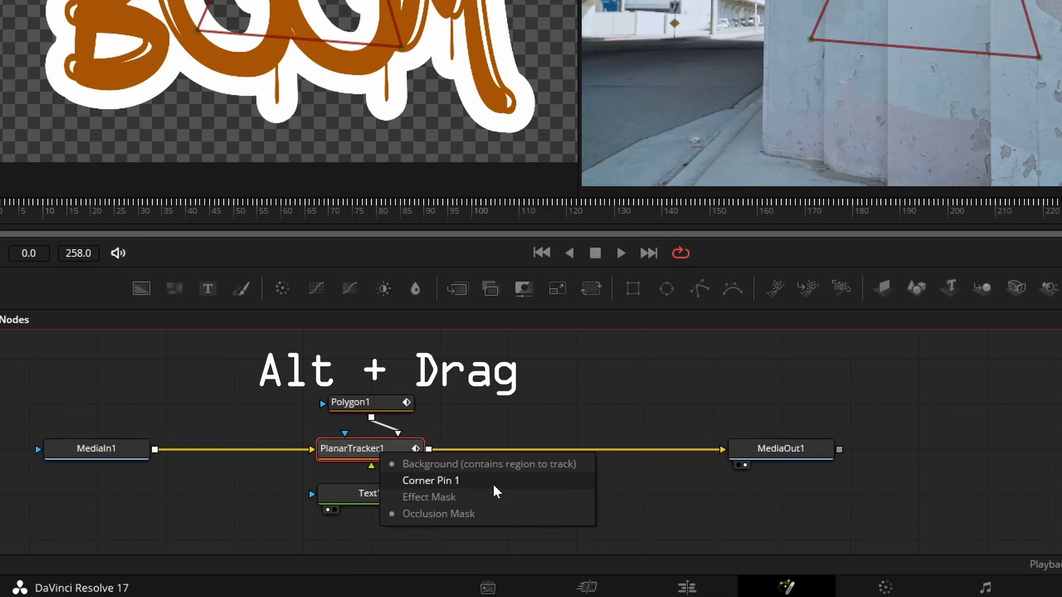
pyautogui.click(493, 486)
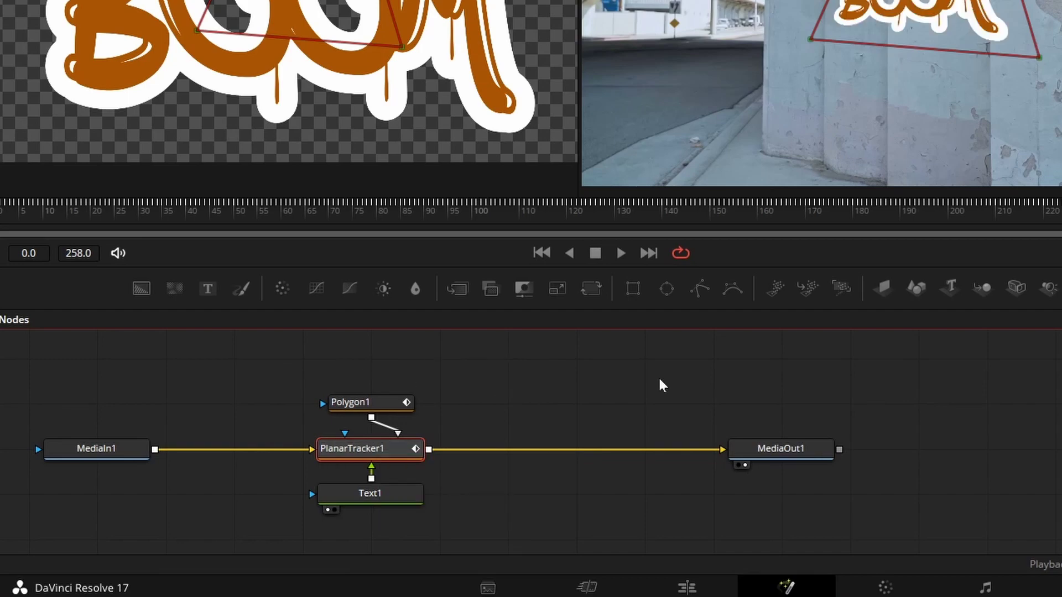
# Drag the four corner-pin corners onto the upper part of the tunnel pillar
pyautogui.moveTo(574, 161); pyautogui.dragTo(520, 81)
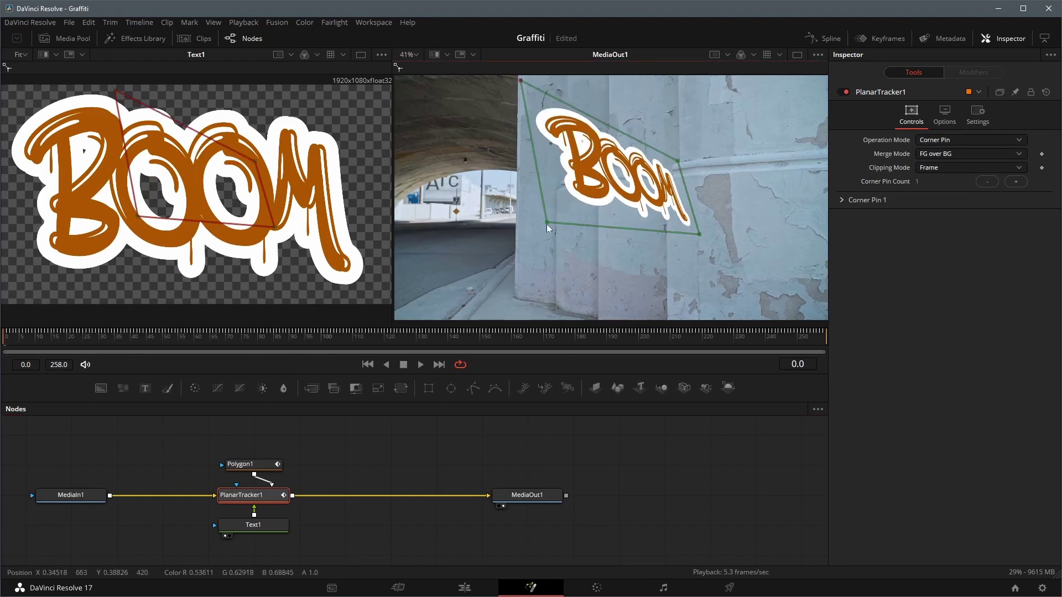
pyautogui.moveTo(546, 224); pyautogui.dragTo(520, 149)
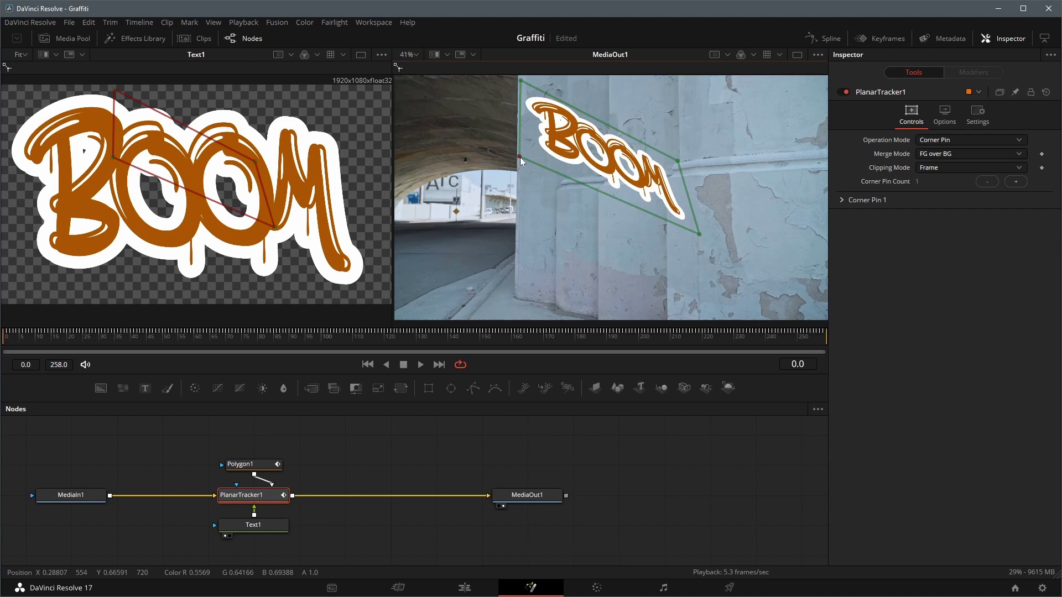
pyautogui.moveTo(677, 161); pyautogui.dragTo(608, 87)
pyautogui.moveTo(700, 234); pyautogui.dragTo(609, 172)
pyautogui.moveTo(606, 88); pyautogui.dragTo(603, 97)
pyautogui.click(394, 468)
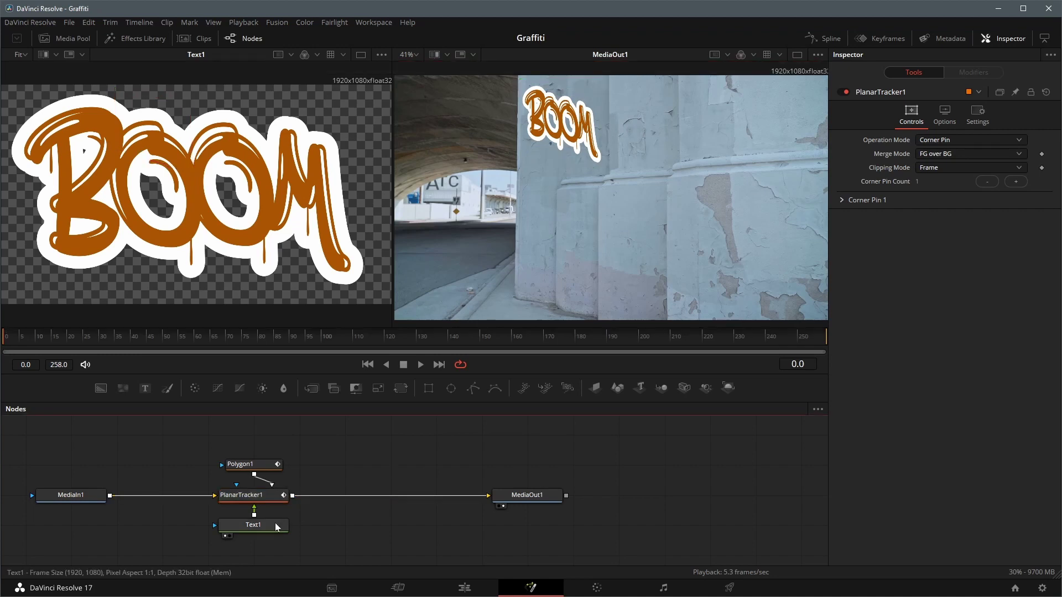
# Play the shot, then create a Planar Transform merged over the tracked footage
pyautogui.press('space')
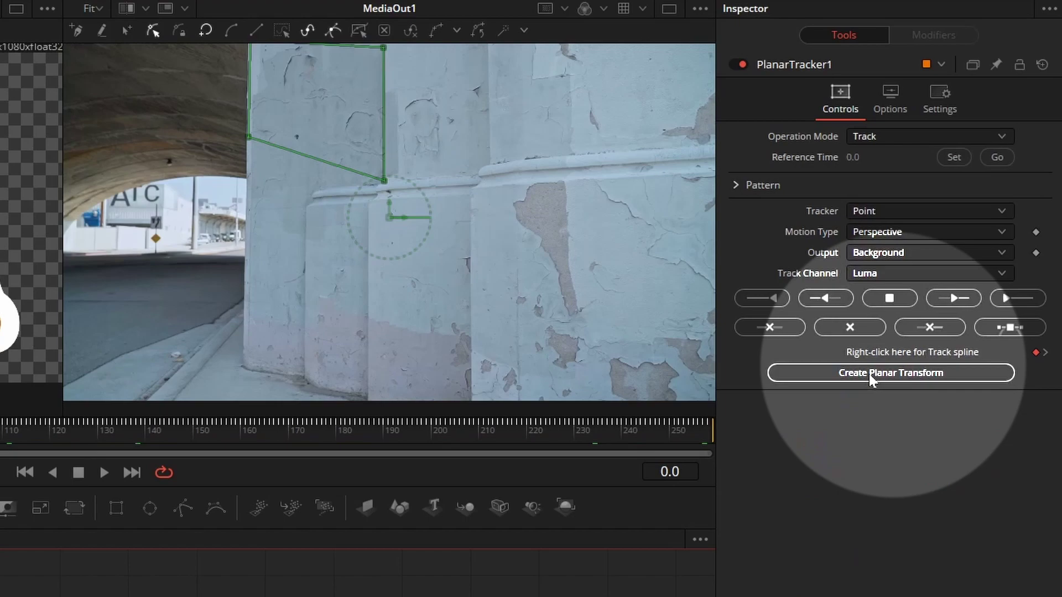
pyautogui.click(870, 374)
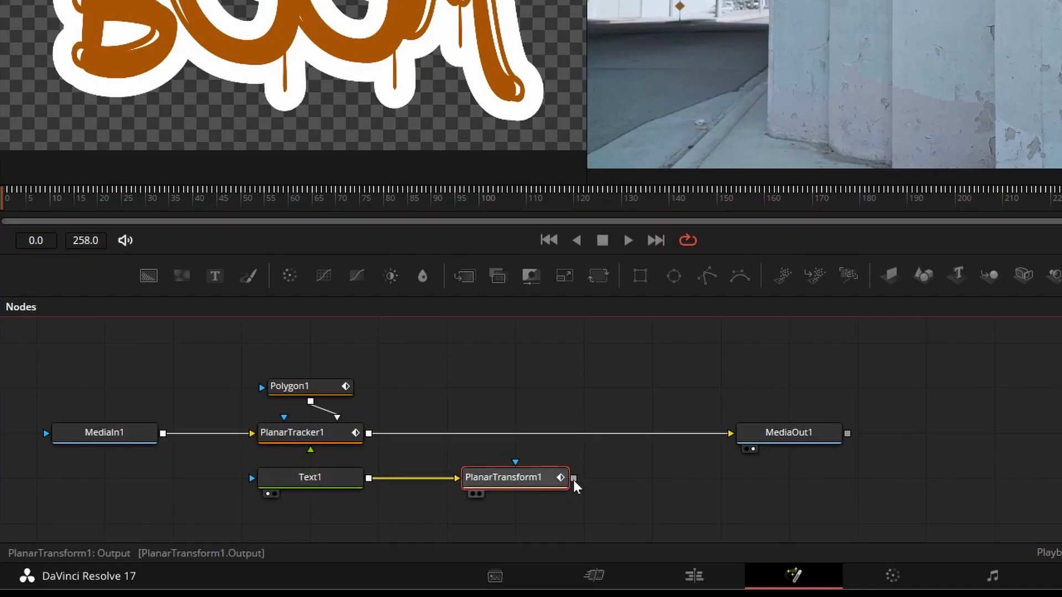
pyautogui.moveTo(574, 480); pyautogui.dragTo(370, 434)
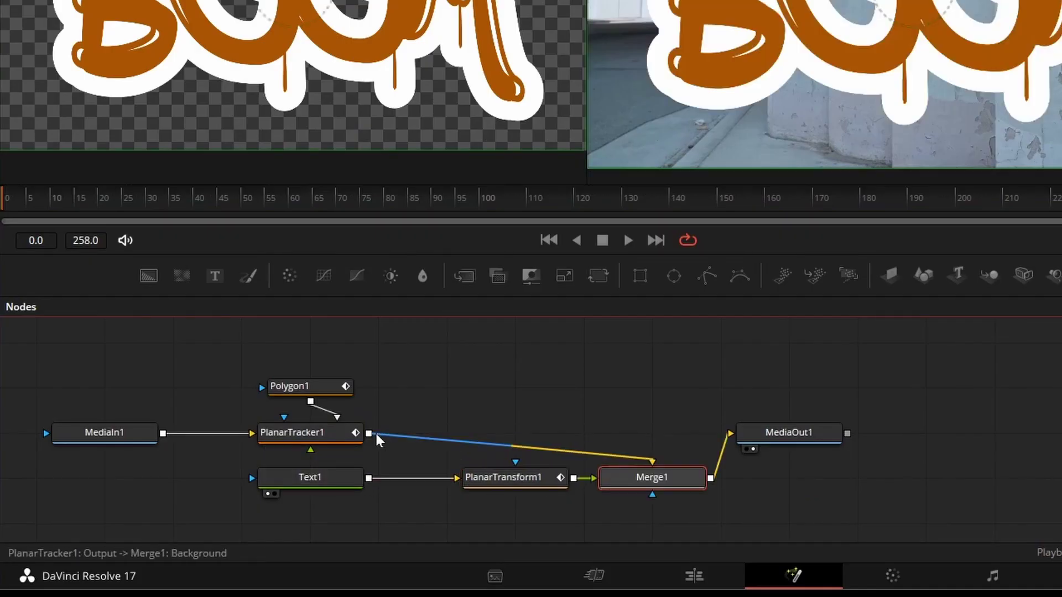
pyautogui.moveTo(610, 475); pyautogui.dragTo(473, 432)
pyautogui.click(610, 463)
# Scrub frames 166–188 to check BOOM stays pinned as the runner passes
pyautogui.click(354, 480)
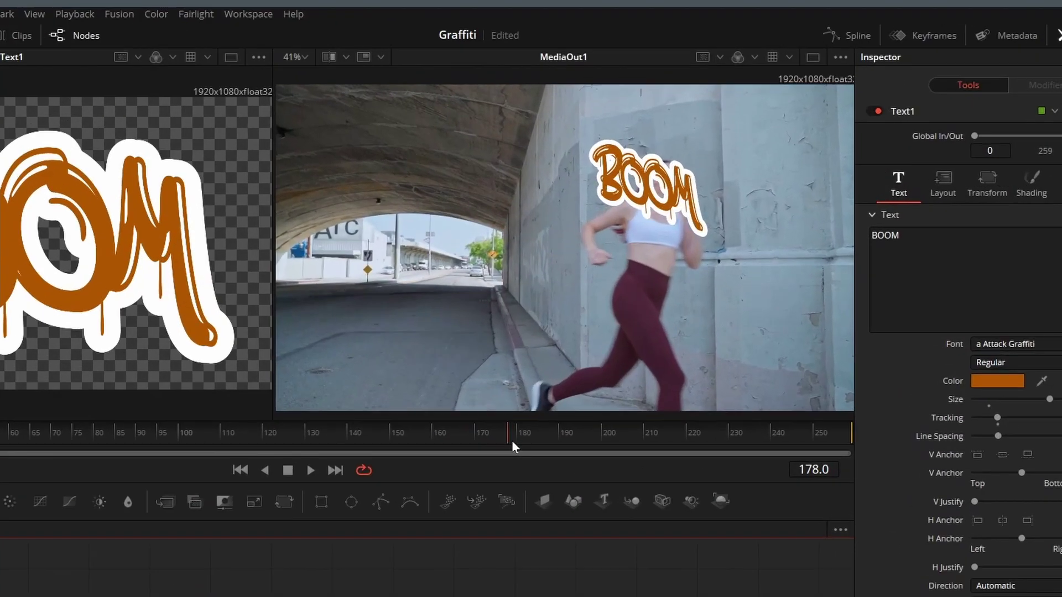
pyautogui.moveTo(512, 440); pyautogui.dragTo(468, 446)
pyautogui.moveTo(435, 497); pyautogui.dragTo(461, 515)
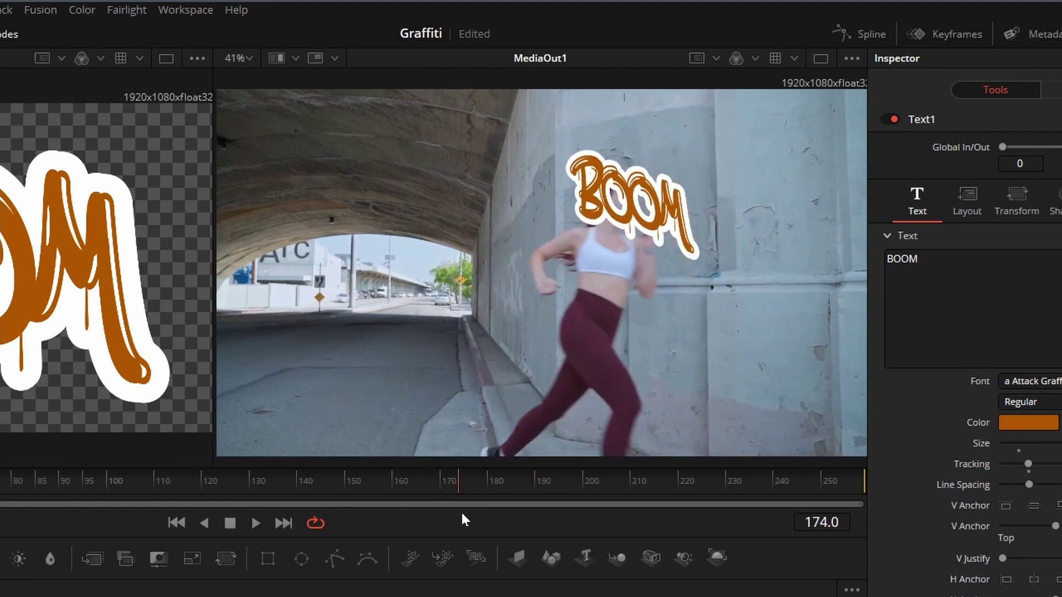
pyautogui.moveTo(462, 514); pyautogui.dragTo(423, 514)
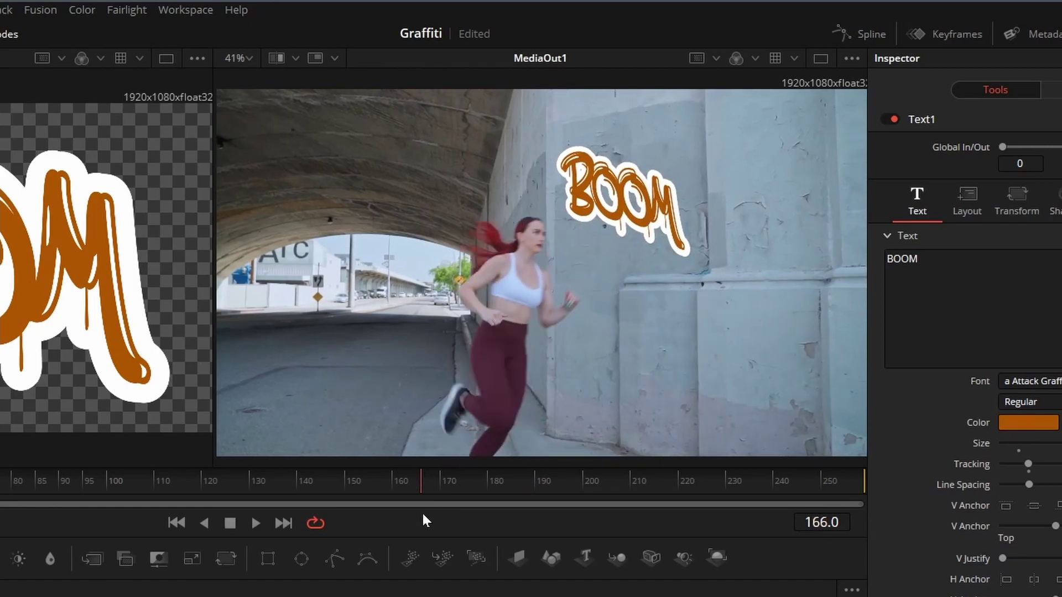
# Copy MediaIn1 and paste it as a linked instance, Instance_MediaIn1
pyautogui.rightClick(81, 499)
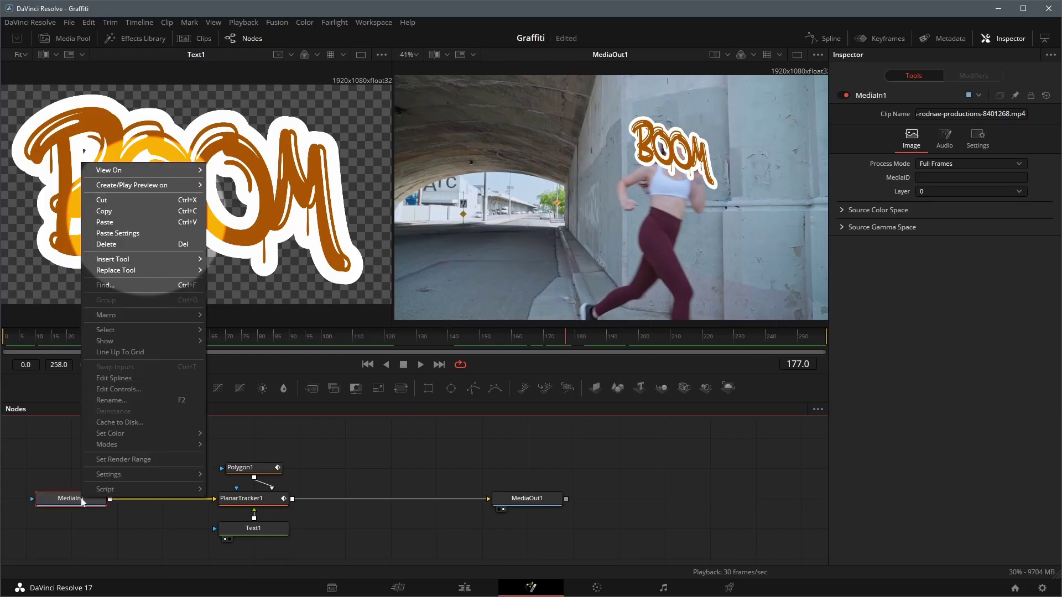
pyautogui.click(132, 213)
pyautogui.rightClick(360, 440)
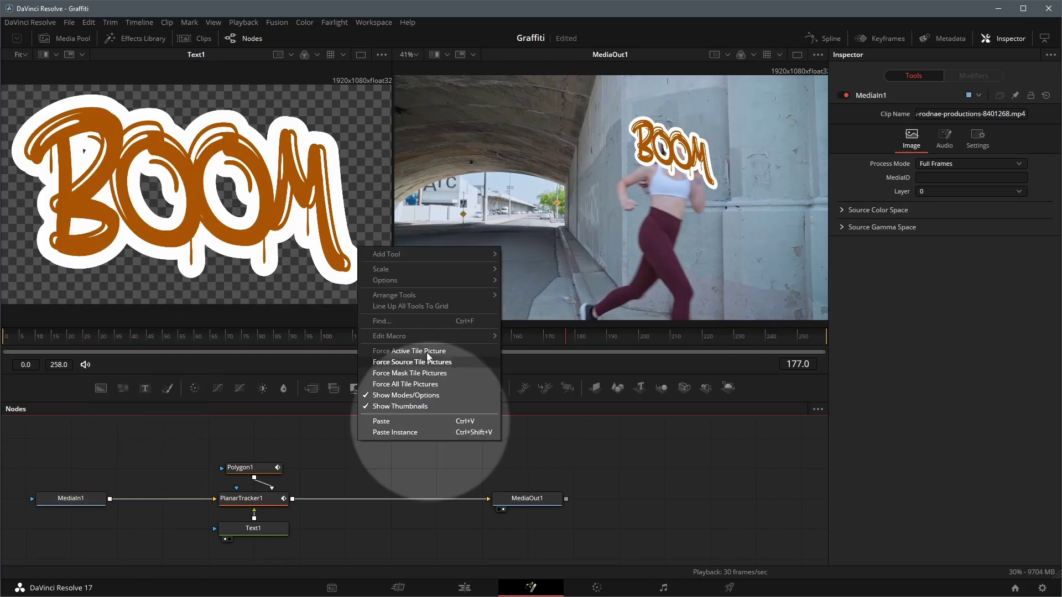
pyautogui.click(415, 433)
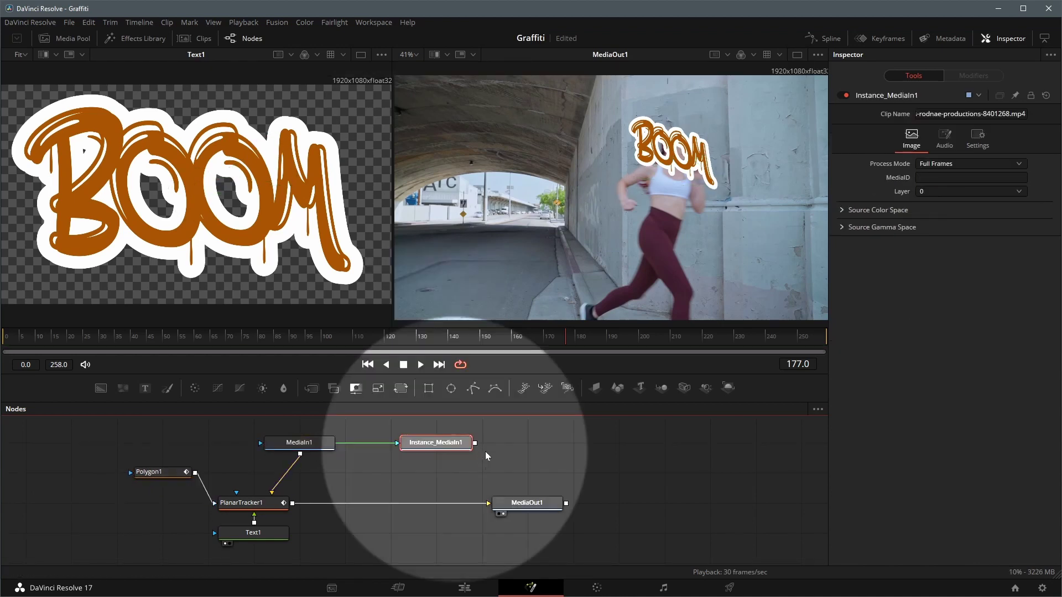
# Merge Instance_MediaIn1 over PlanarTracker1's output through Merge1 and tidy the node layout
pyautogui.moveTo(476, 445); pyautogui.dragTo(470, 460)
pyautogui.moveTo(376, 490); pyautogui.dragTo(292, 504)
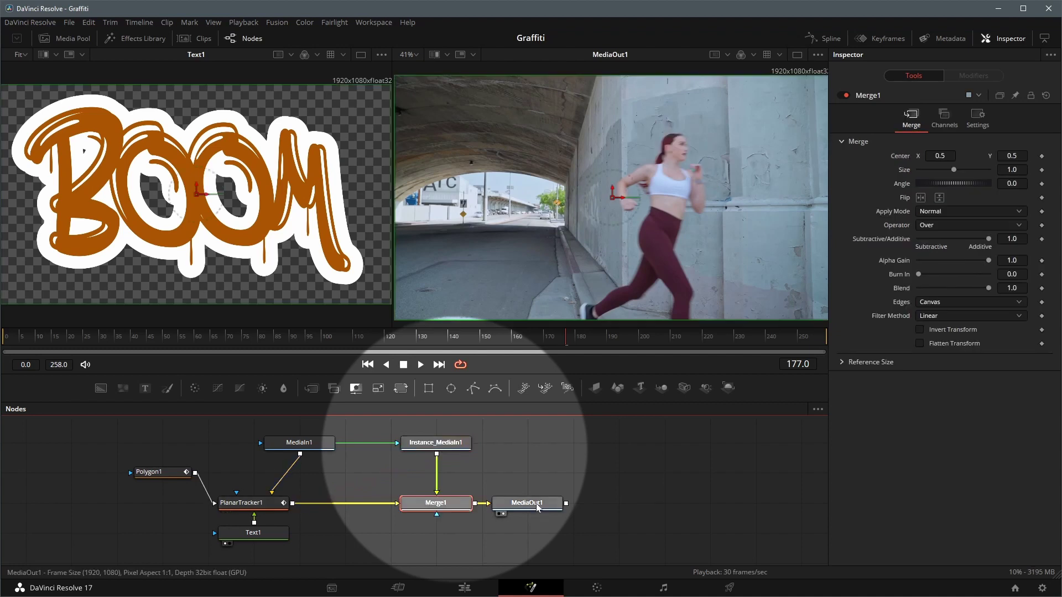
pyautogui.moveTo(524, 496); pyautogui.dragTo(570, 496)
pyautogui.moveTo(436, 442); pyautogui.dragTo(436, 473)
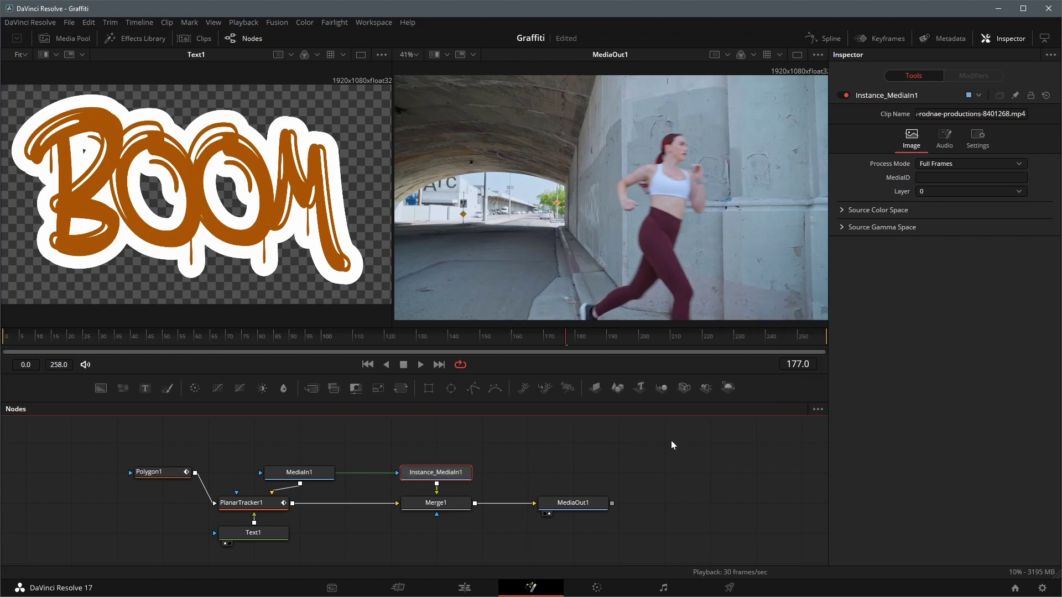
# Trace a Polygon2 mask around the runner's head, shoulder and arm, then uncheck Invert
pyautogui.click(474, 389)
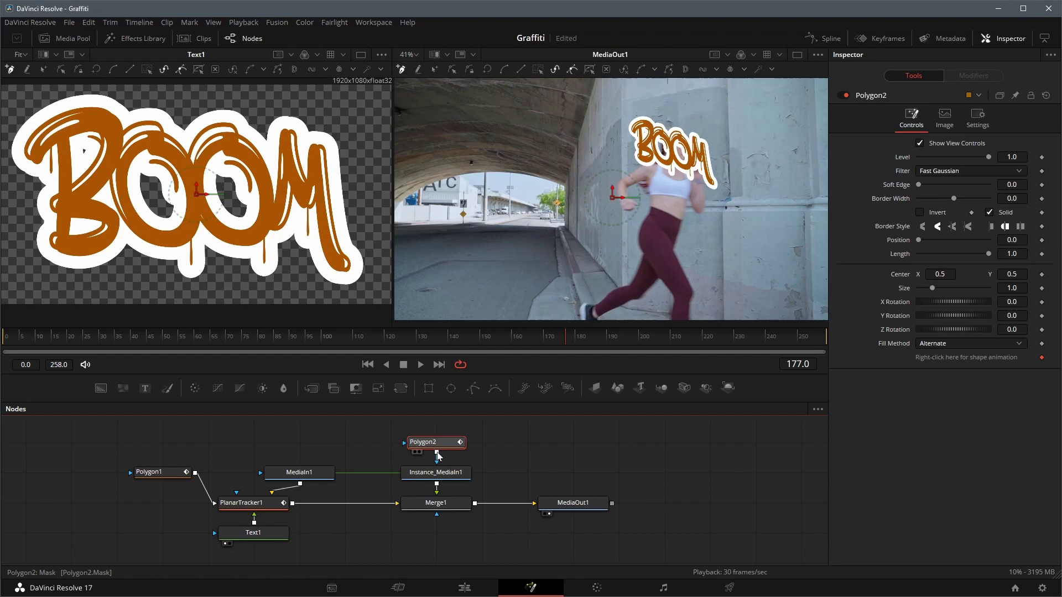
pyautogui.click(798, 55)
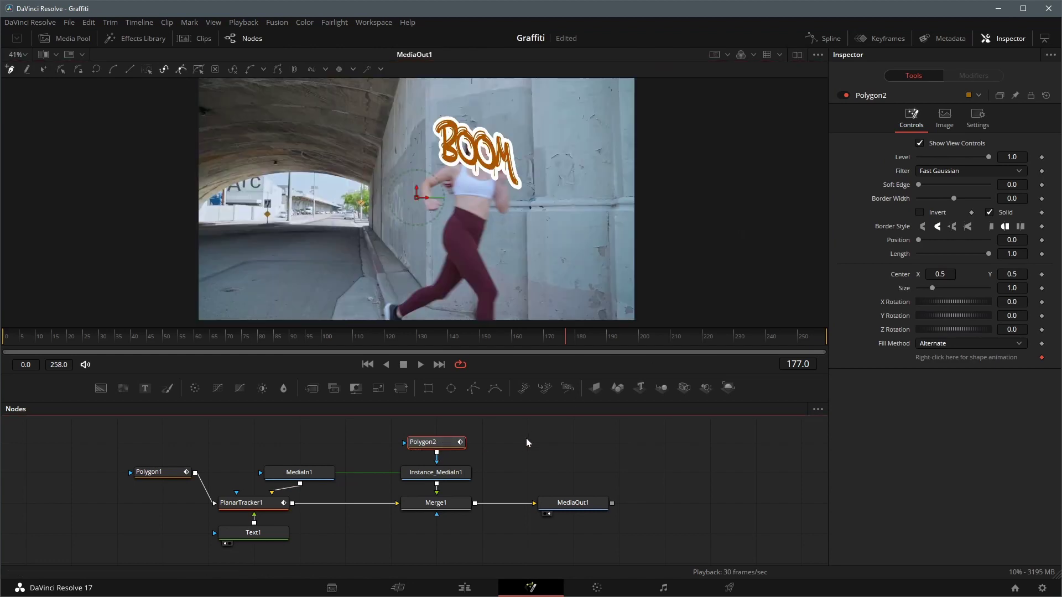
pyautogui.scroll(3, 569, 231)
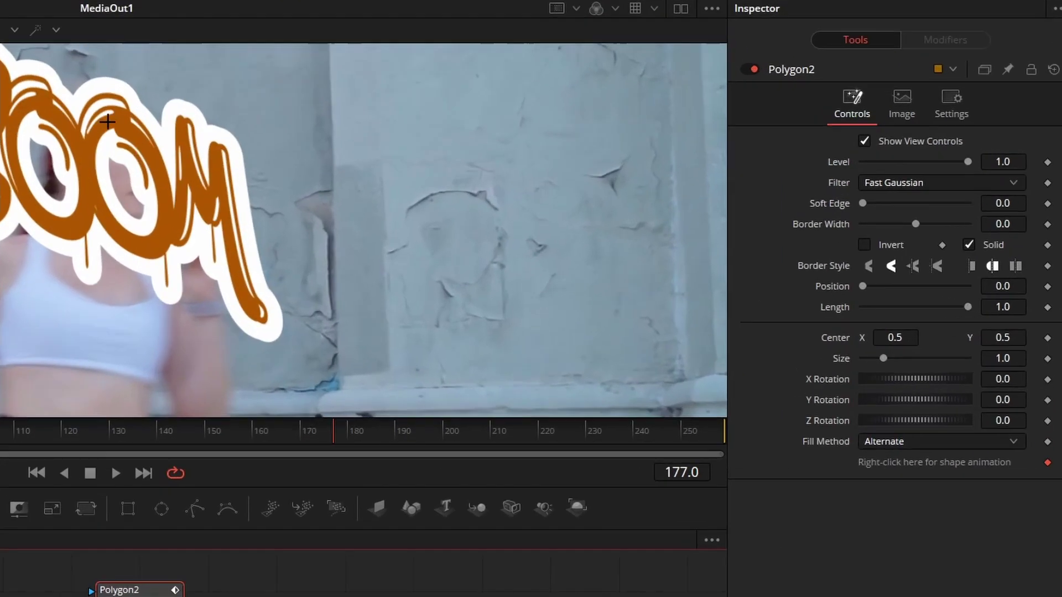
pyautogui.click(864, 245)
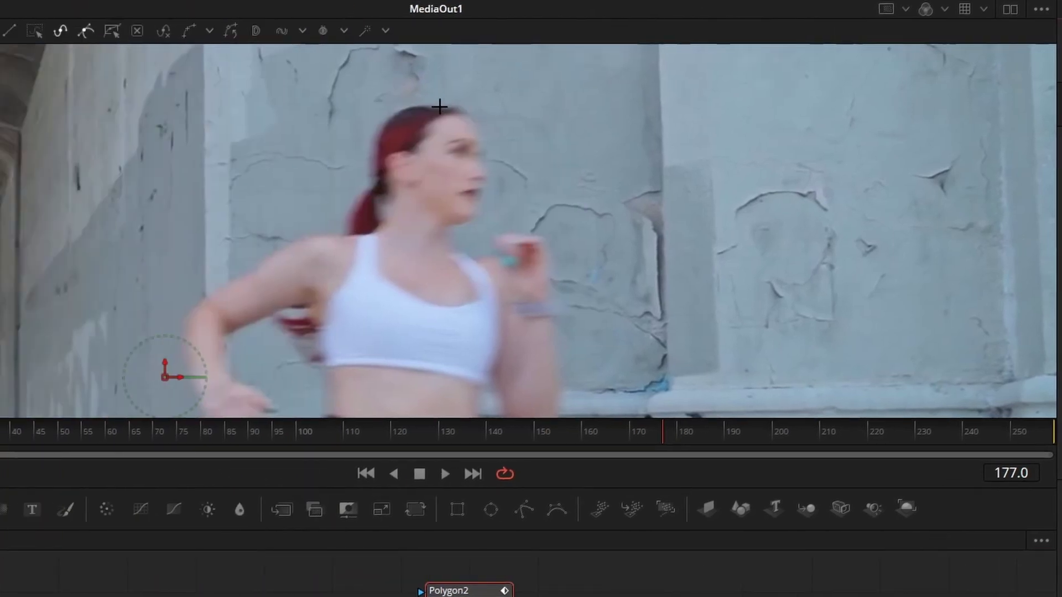
pyautogui.click(436, 106)
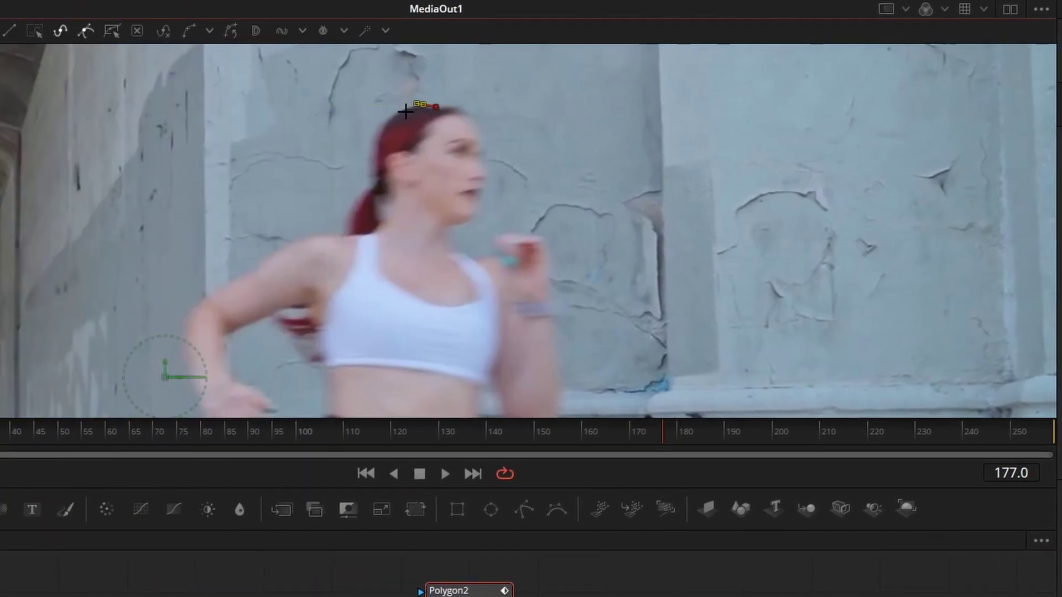
pyautogui.moveTo(374, 160)
pyautogui.mouseDown()
pyautogui.moveTo(367, 189)
pyautogui.moveTo(320, 235)
pyautogui.moveTo(194, 302)
pyautogui.mouseUp()
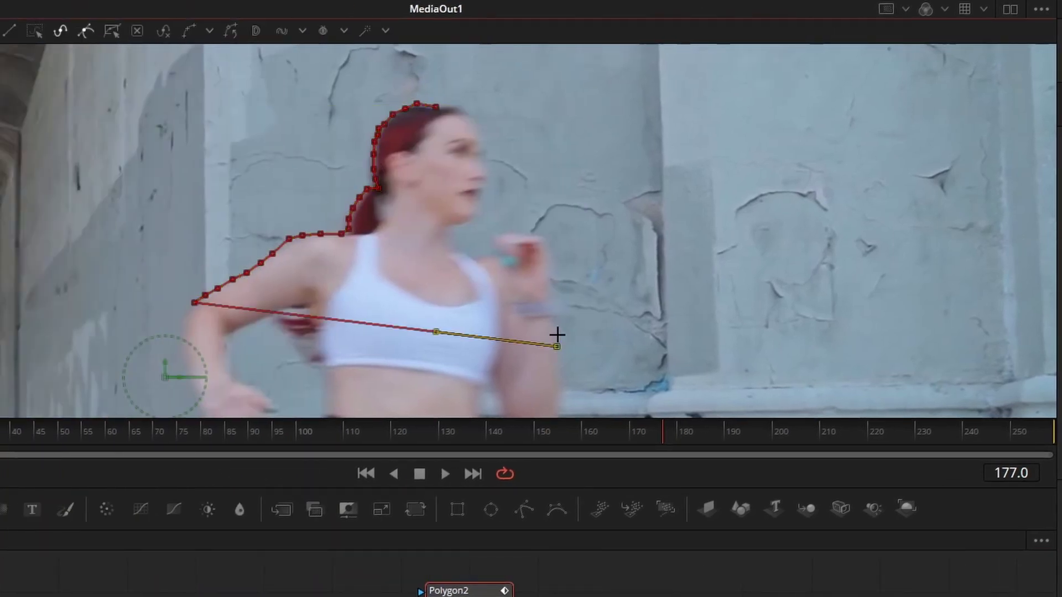
pyautogui.moveTo(557, 347)
pyautogui.mouseDown()
pyautogui.moveTo(504, 237)
pyautogui.moveTo(481, 147)
pyautogui.moveTo(436, 108)
pyautogui.mouseUp()
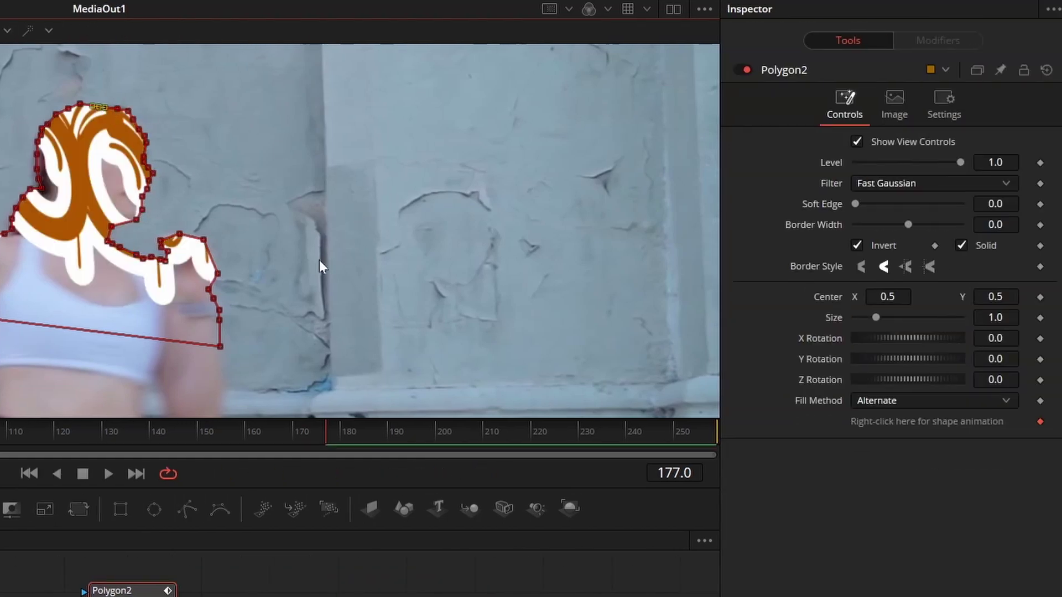
pyautogui.click(859, 245)
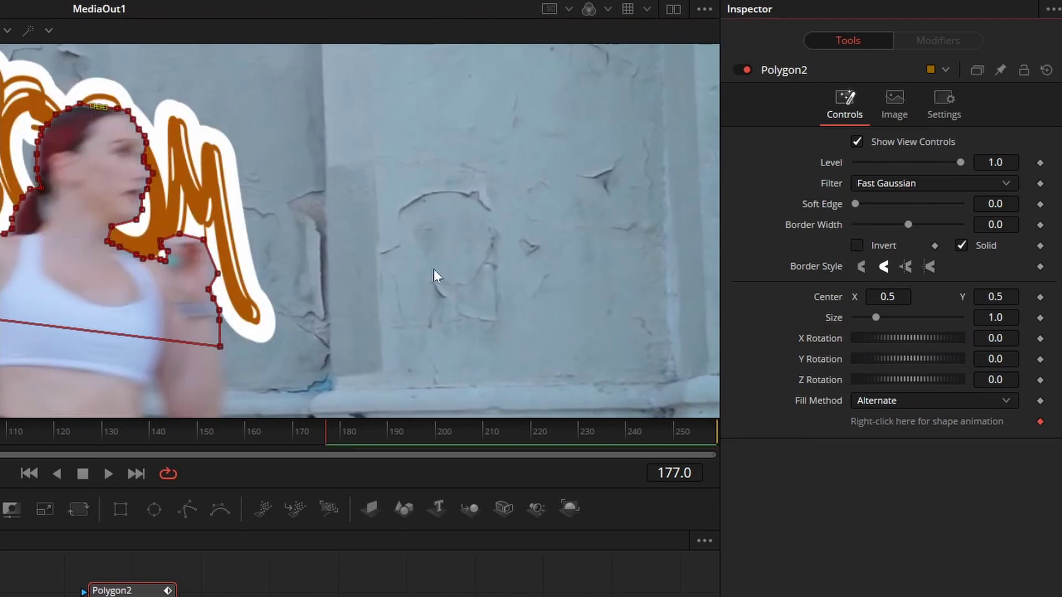
# Add a Center keyframe to Polygon2, then preview a later and an earlier frame of the run
pyautogui.click(1040, 297)
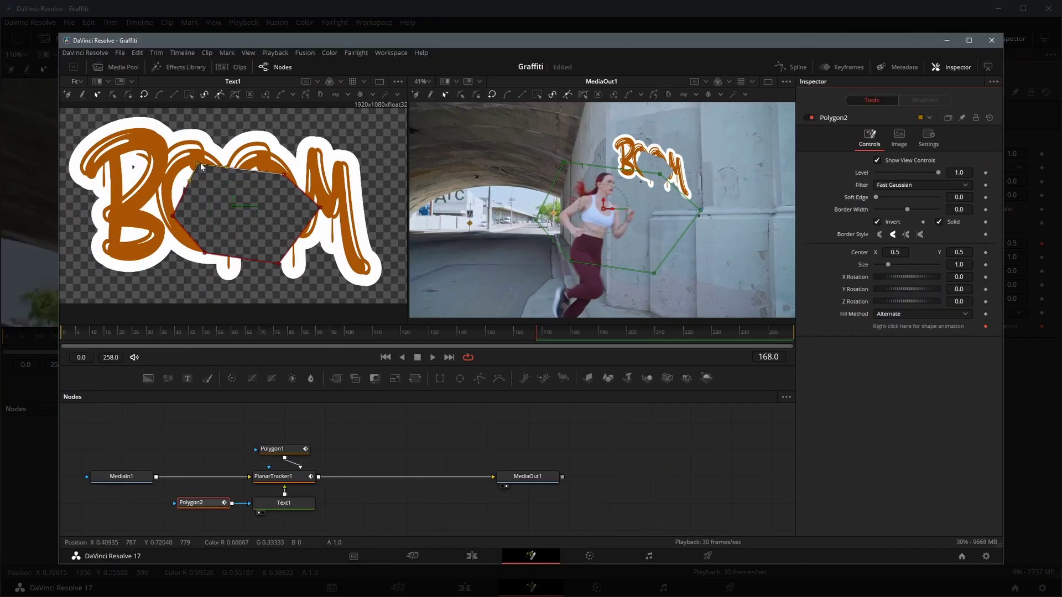
pyautogui.moveTo(249, 182); pyautogui.dragTo(227, 165)
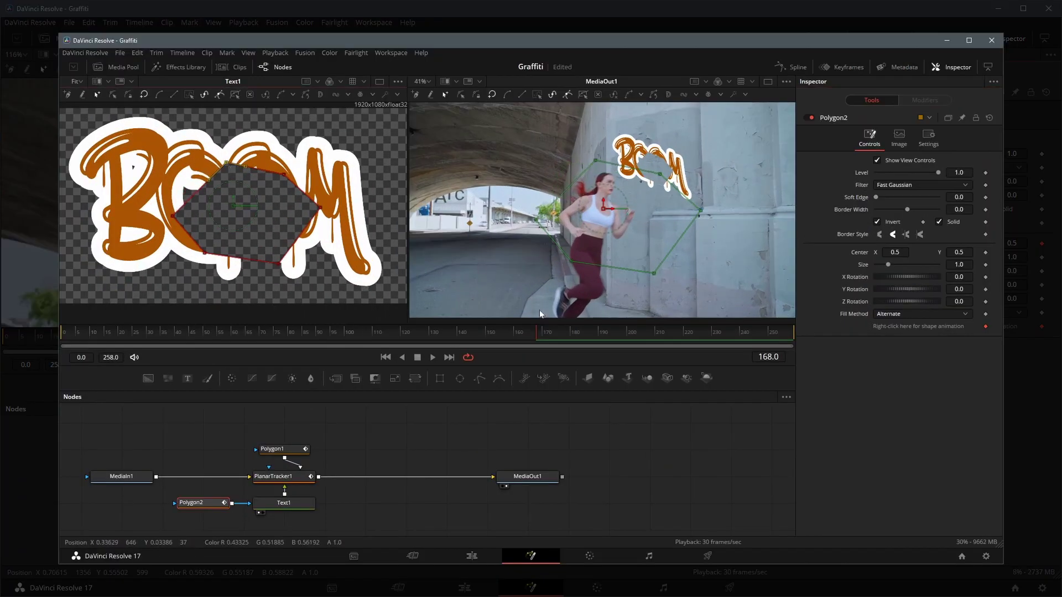
pyautogui.click(558, 336)
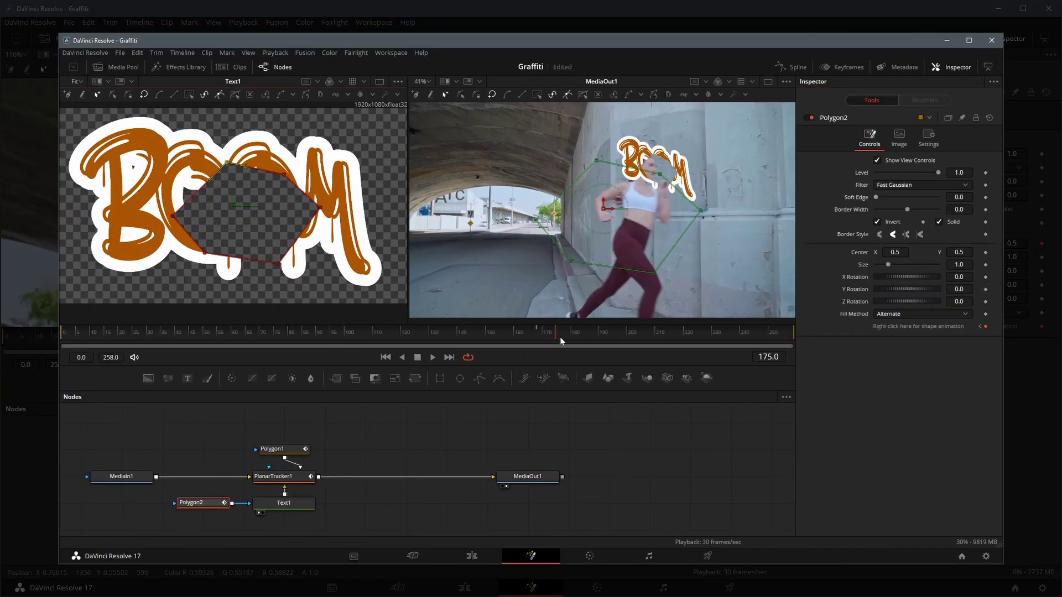
pyautogui.click(527, 334)
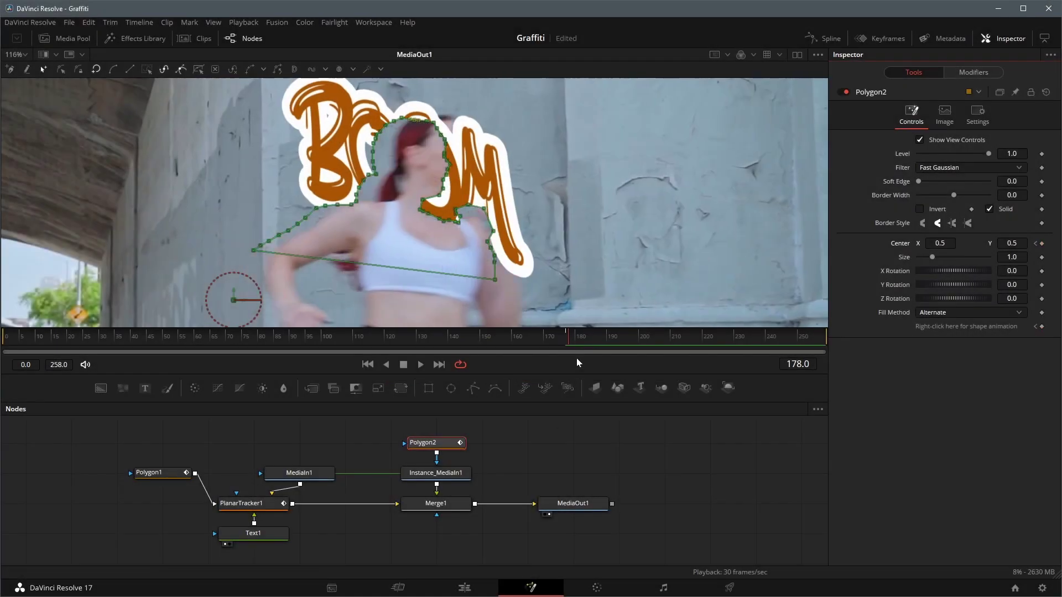
# Shift the Polygon2 mask right across two frames and refit its points over the runner's hand
pyautogui.moveTo(233, 300); pyautogui.dragTo(262, 296)
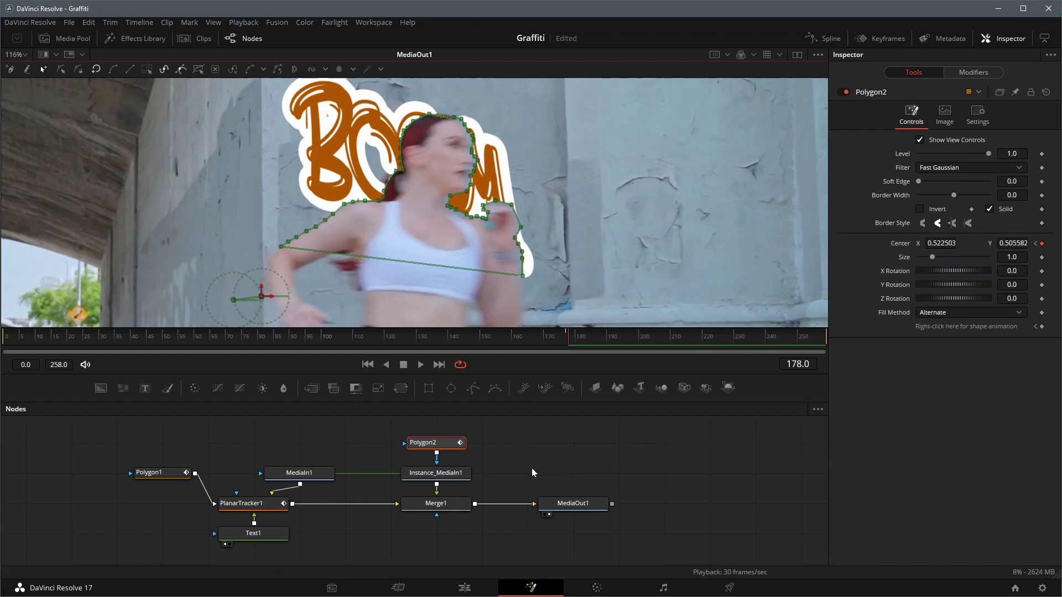
pyautogui.press('Right')
pyautogui.moveTo(261, 297); pyautogui.dragTo(280, 297)
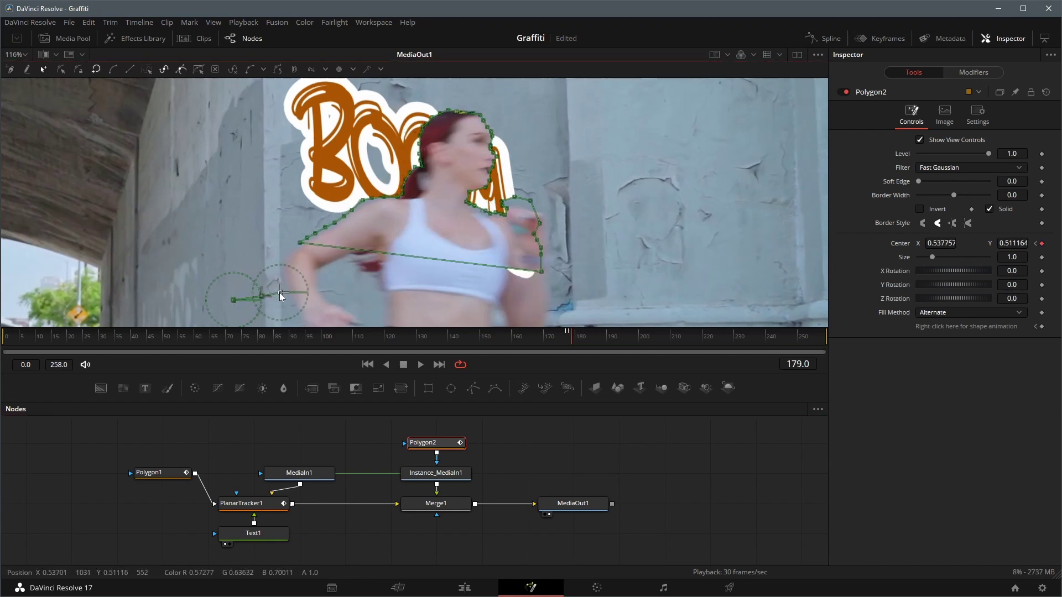
pyautogui.moveTo(541, 271); pyautogui.dragTo(542, 285)
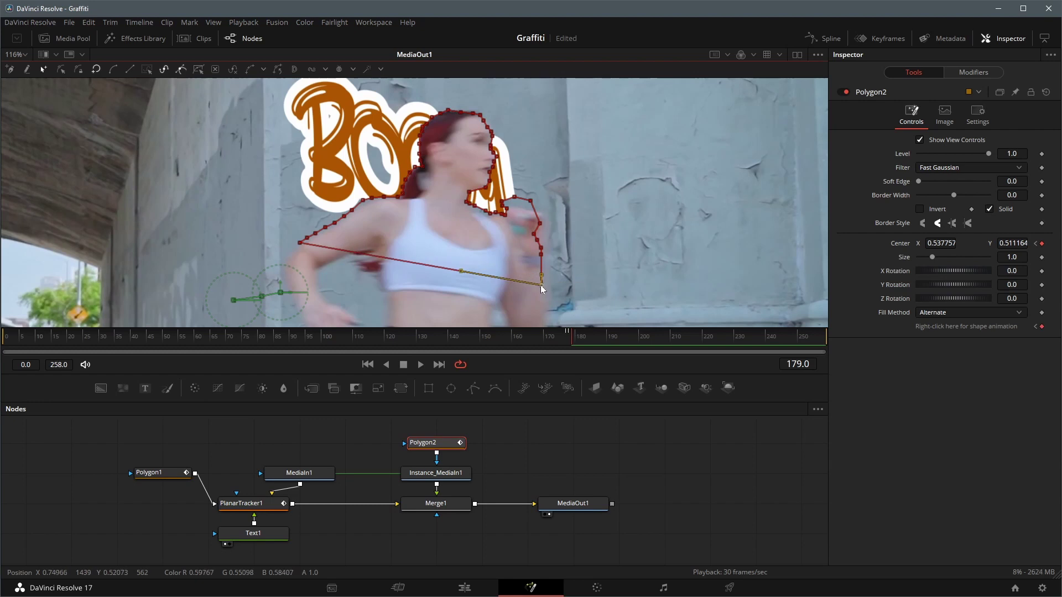
pyautogui.moveTo(281, 293); pyautogui.dragTo(284, 292)
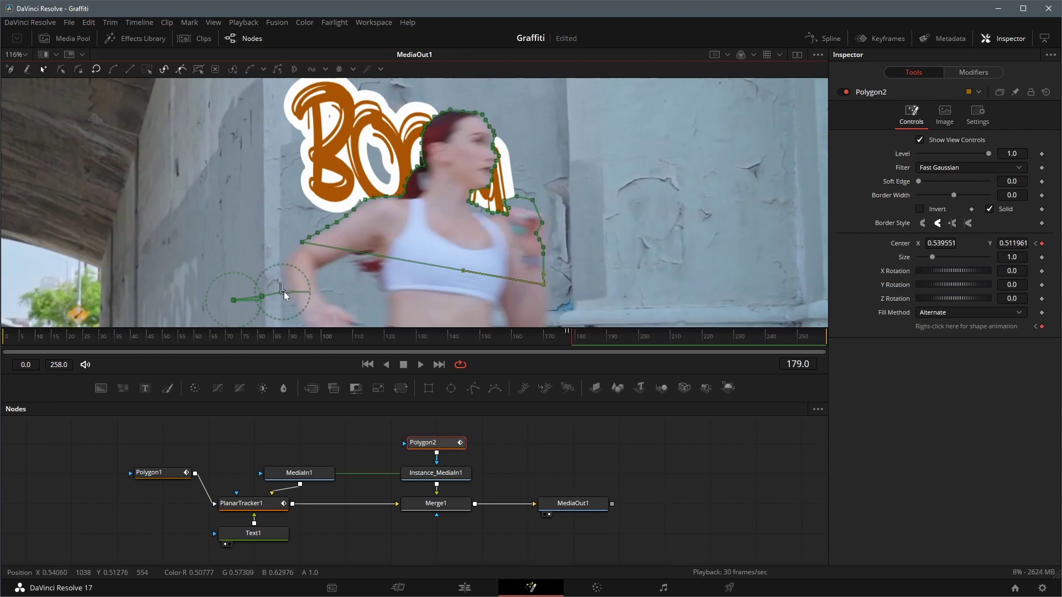
pyautogui.click(488, 213)
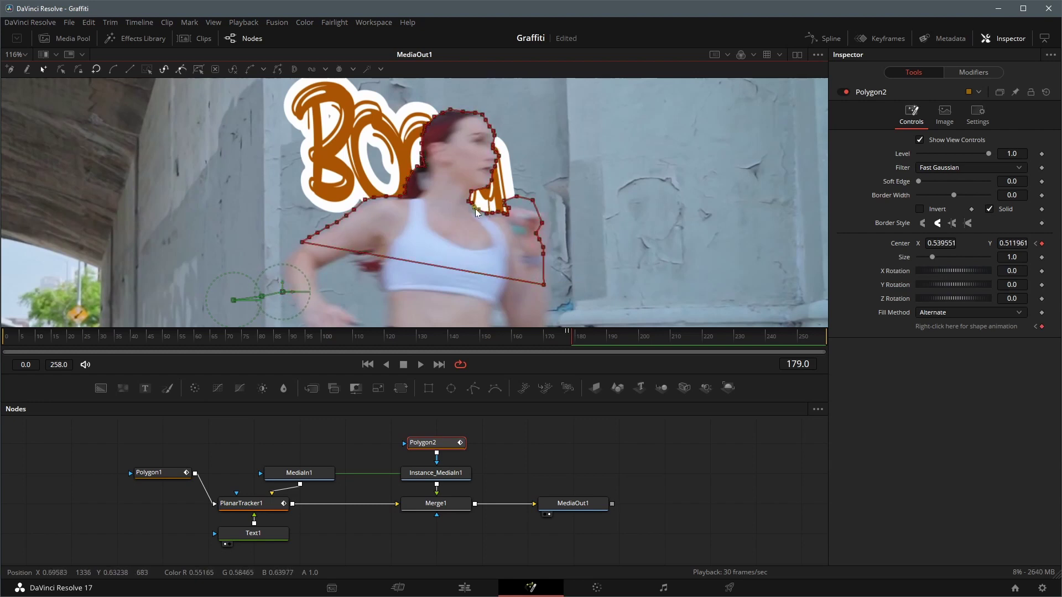
pyautogui.moveTo(532, 200); pyautogui.dragTo(531, 206)
pyautogui.moveTo(542, 223); pyautogui.dragTo(549, 220)
# Over the next two frames, move the mask and refit it around her left arm, then step back to check
pyautogui.press('Right')
pyautogui.moveTo(282, 292); pyautogui.dragTo(331, 291)
pyautogui.press('Right')
pyautogui.moveTo(326, 255); pyautogui.dragTo(429, 191)
pyautogui.press('Left')
pyautogui.press('Left')
pyautogui.press('Left')
pyautogui.press('Left')
pyautogui.press('Left')
pyautogui.press('Left')
pyautogui.press('Left')
pyautogui.press('Left')
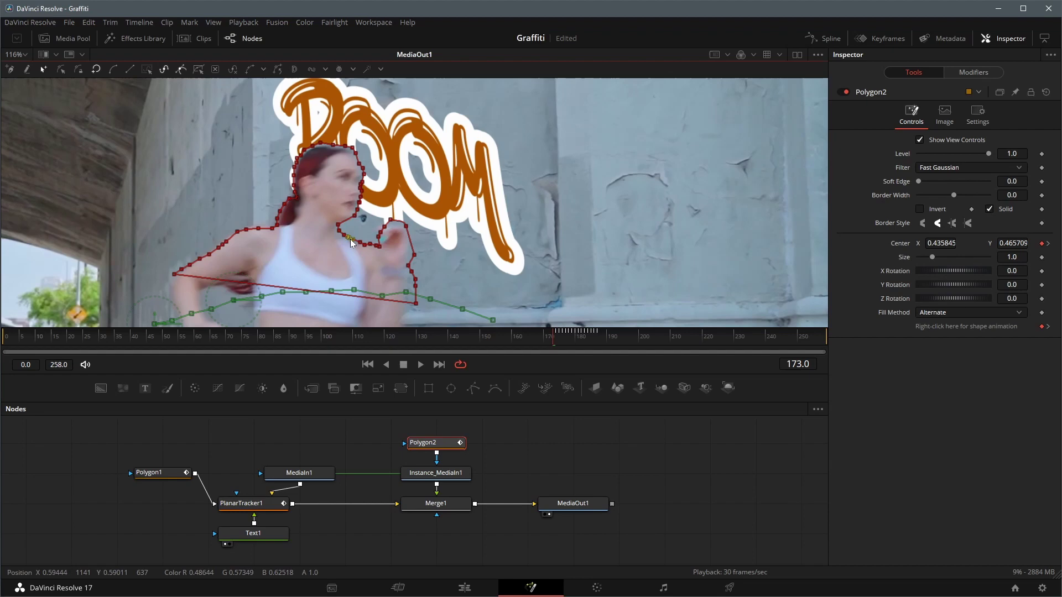
pyautogui.press('Left')
pyautogui.press('Left')
pyautogui.press('Left')
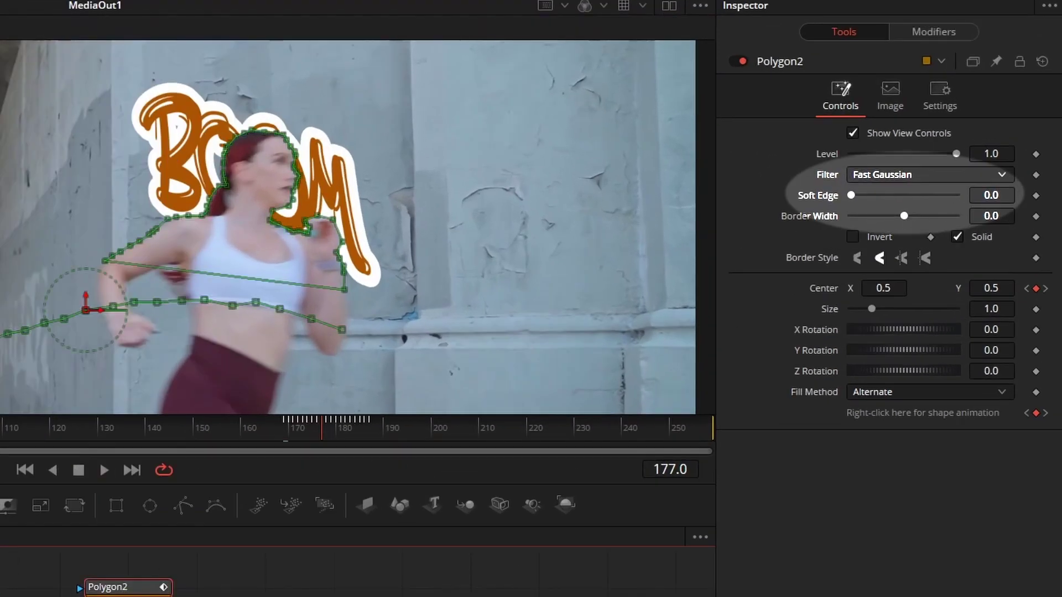
# Set the mask's Soft Edge to 0.0038 and move the mask off-frame at frame 0
pyautogui.moveTo(982, 196); pyautogui.dragTo(992, 195)
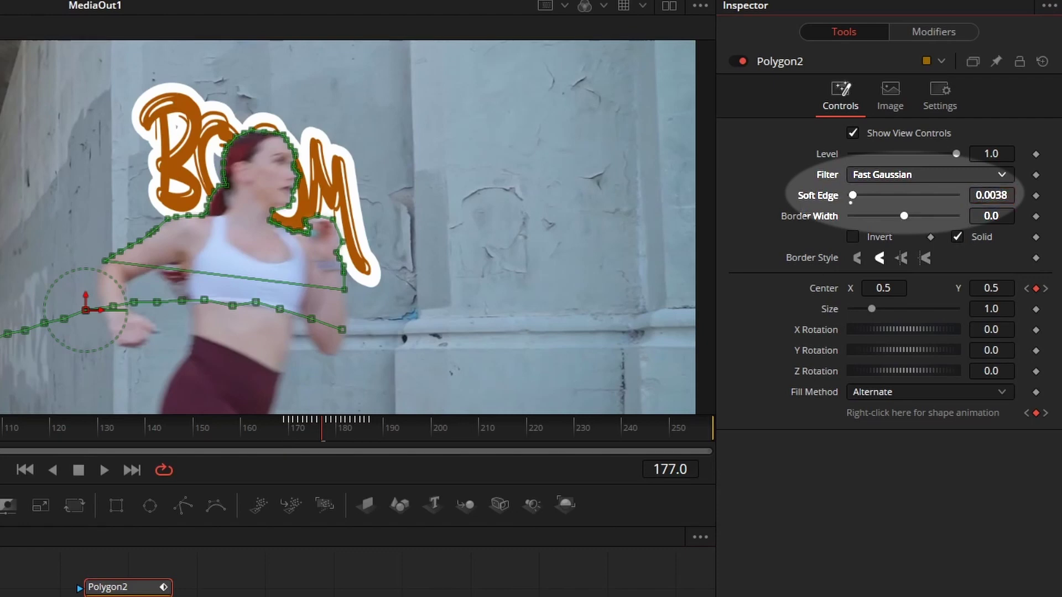
pyautogui.click(17, 342)
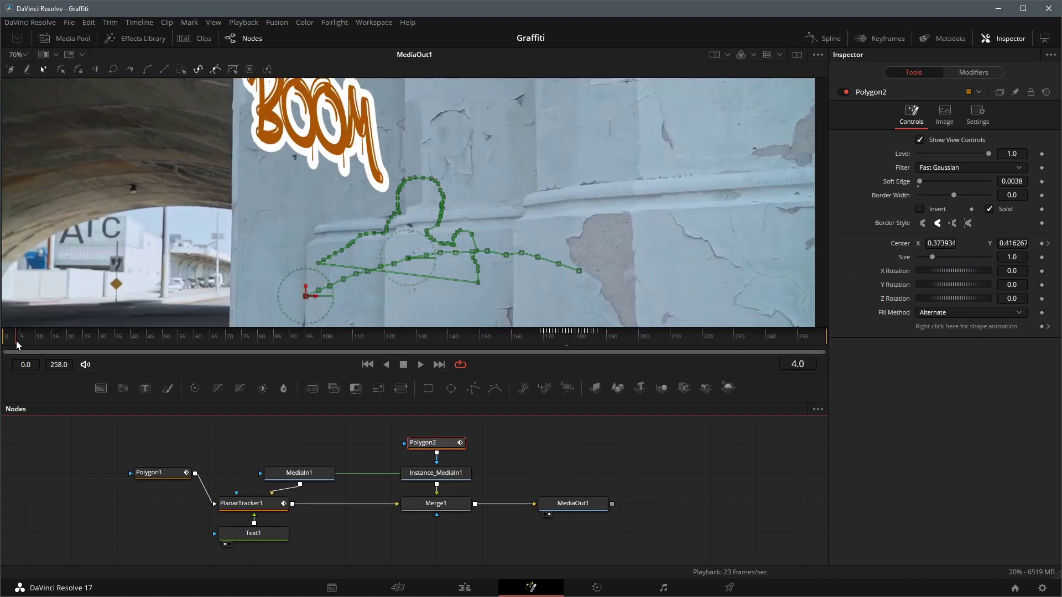
pyautogui.moveTo(17, 344); pyautogui.dragTo(6, 344)
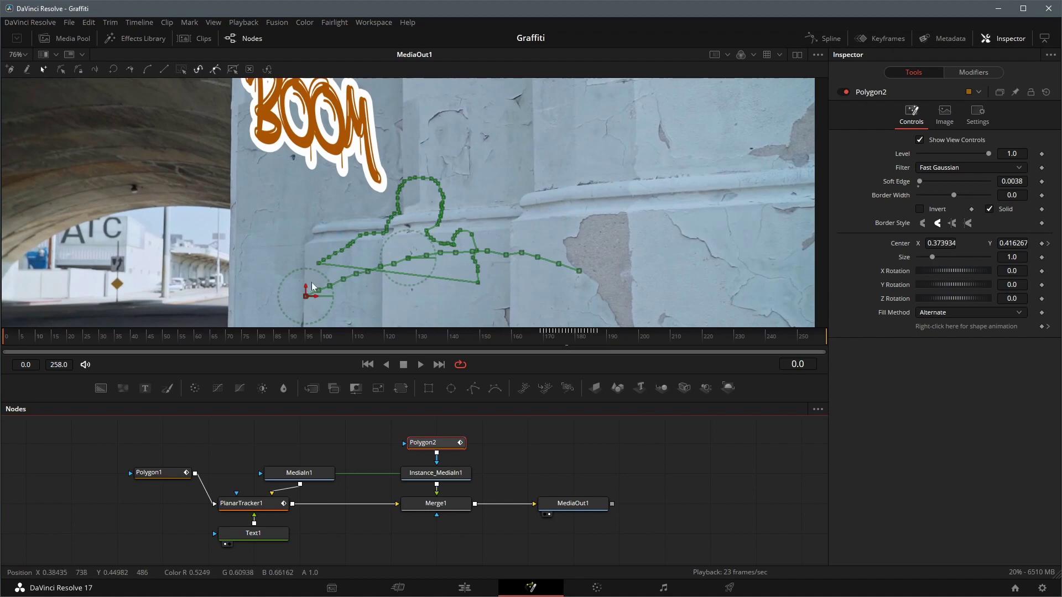
pyautogui.click(306, 296)
pyautogui.moveTo(307, 294); pyautogui.dragTo(95, 448)
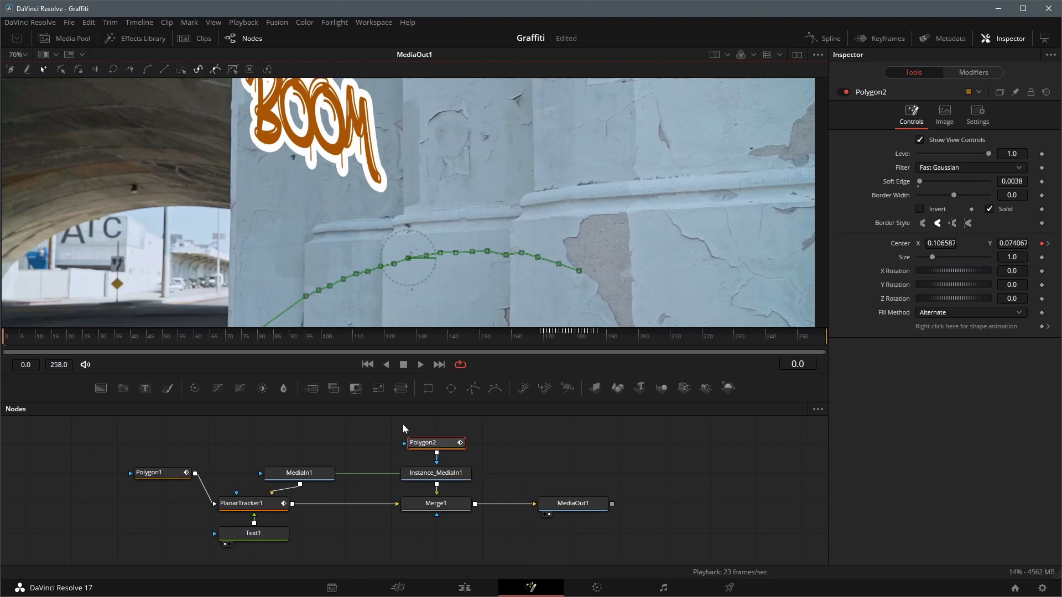
# Move the mask off-frame at frame 188, recheck it around frame 177, and disconnect the BOOM text
pyautogui.moveTo(613, 335); pyautogui.dragTo(600, 336)
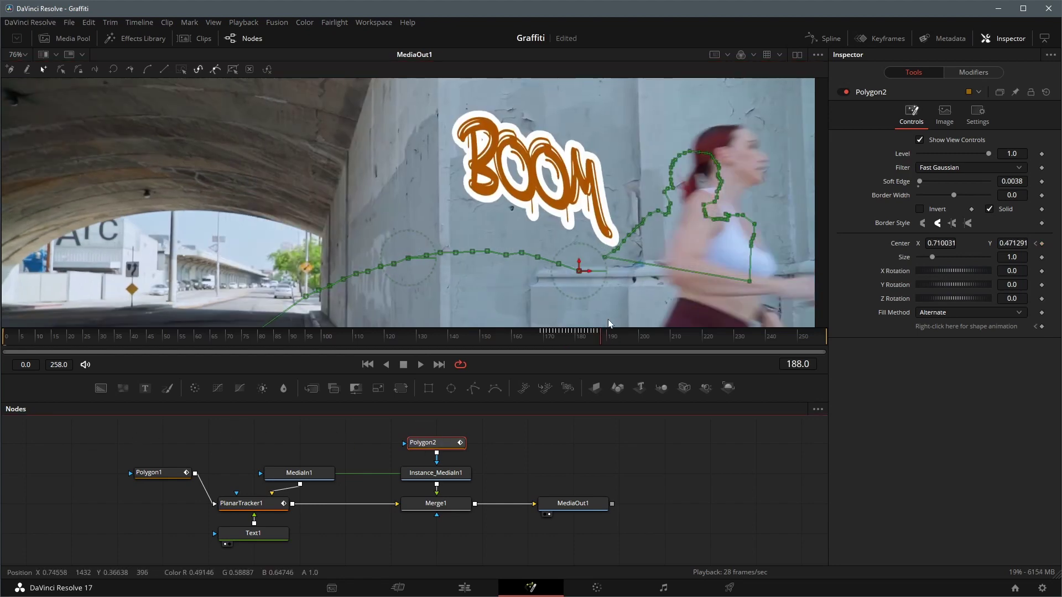
pyautogui.press('Left')
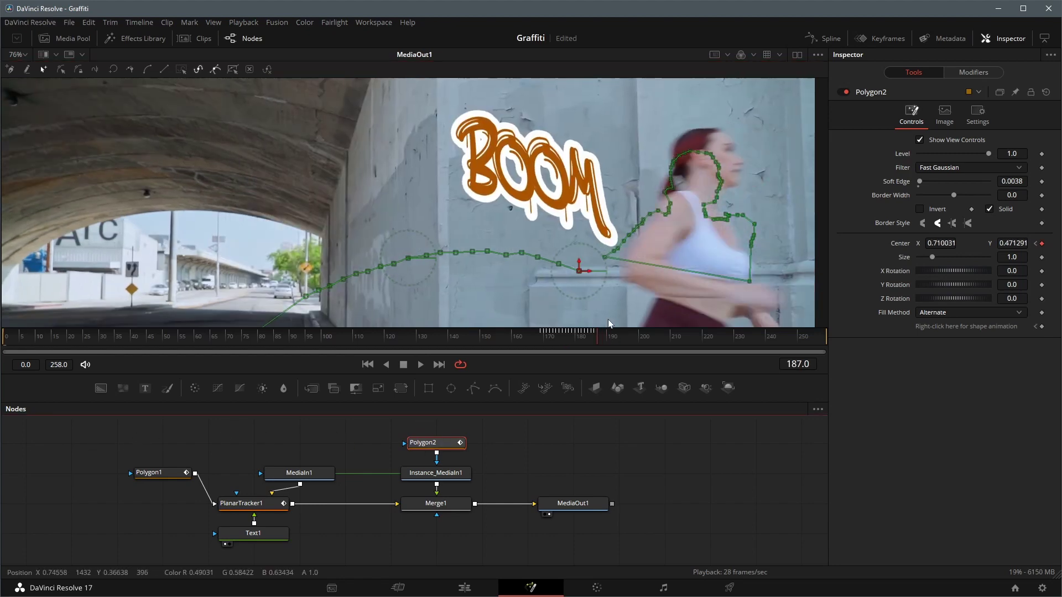
pyautogui.press('Right')
pyautogui.moveTo(579, 271); pyautogui.dragTo(764, 442)
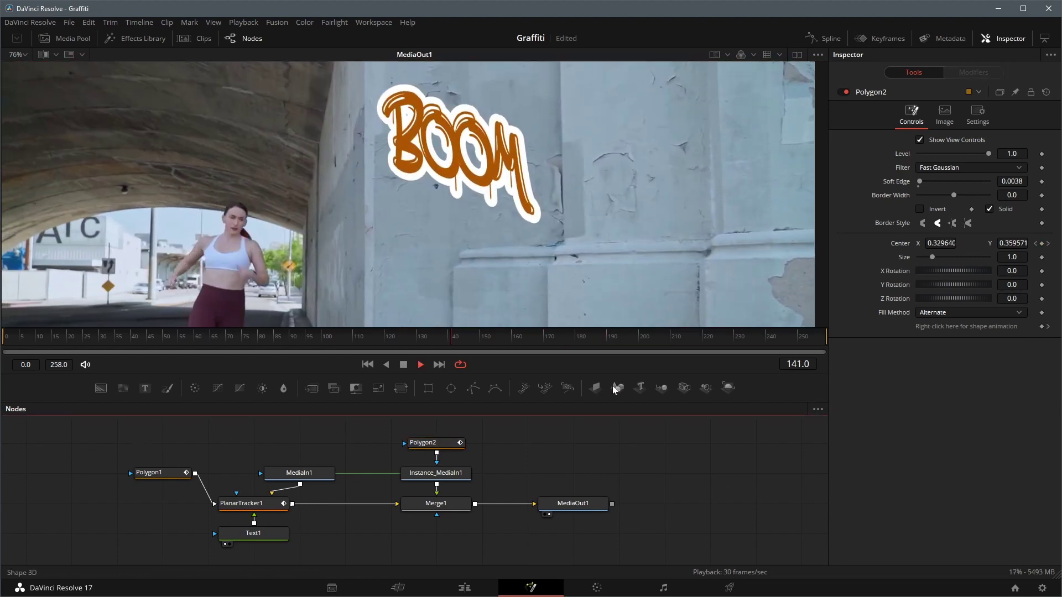
pyautogui.click(580, 336)
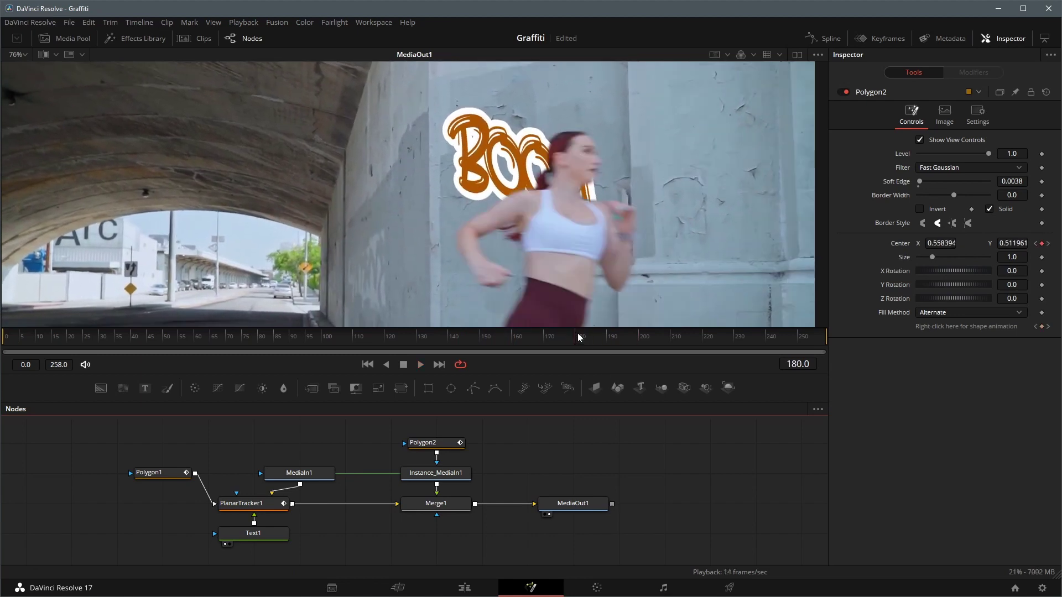
pyautogui.moveTo(579, 337)
pyautogui.mouseDown()
pyautogui.moveTo(543, 341)
pyautogui.moveTo(565, 344)
pyautogui.mouseUp()
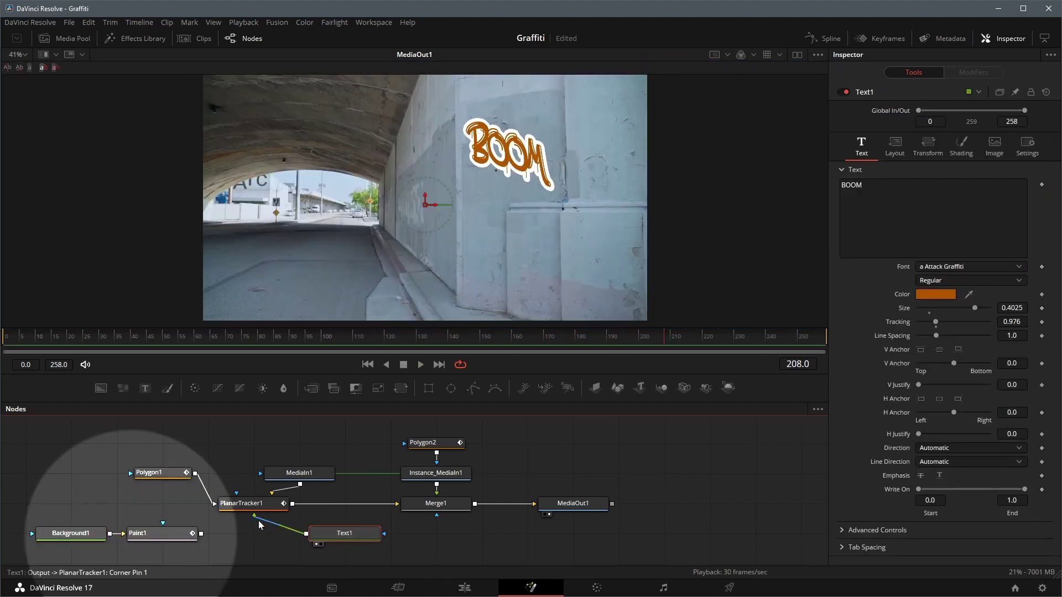
pyautogui.moveTo(257, 520)
pyautogui.mouseDown()
pyautogui.moveTo(202, 538)
pyautogui.moveTo(248, 537)
pyautogui.moveTo(255, 515)
pyautogui.mouseUp()
# Feed Paint1 into PlanarTracker1, make Background1 mostly transparent, and paint Boom on the Paint1 canvas
pyautogui.click(71, 533)
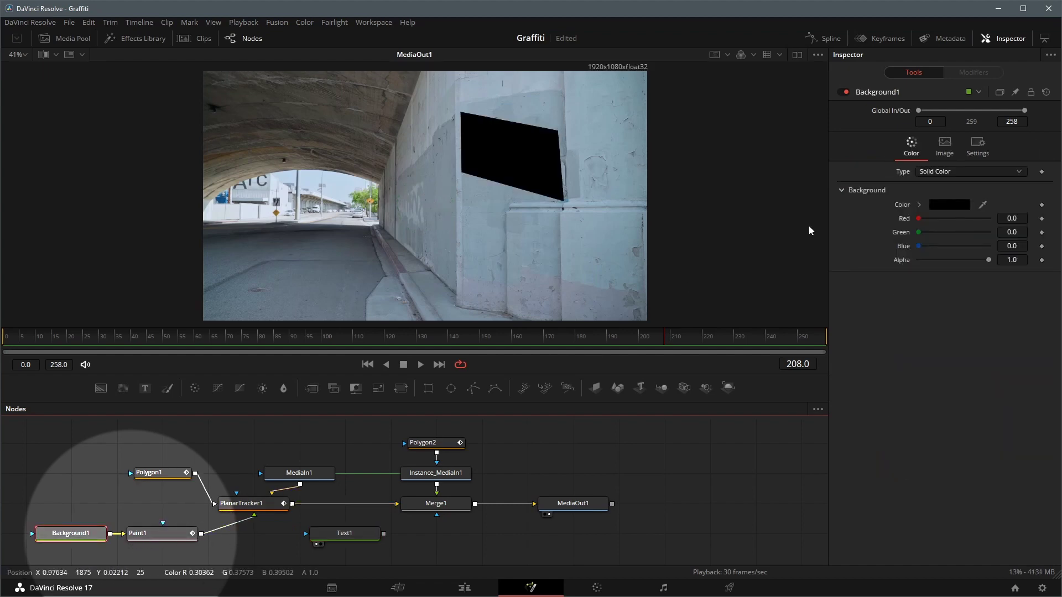
pyautogui.click(951, 206)
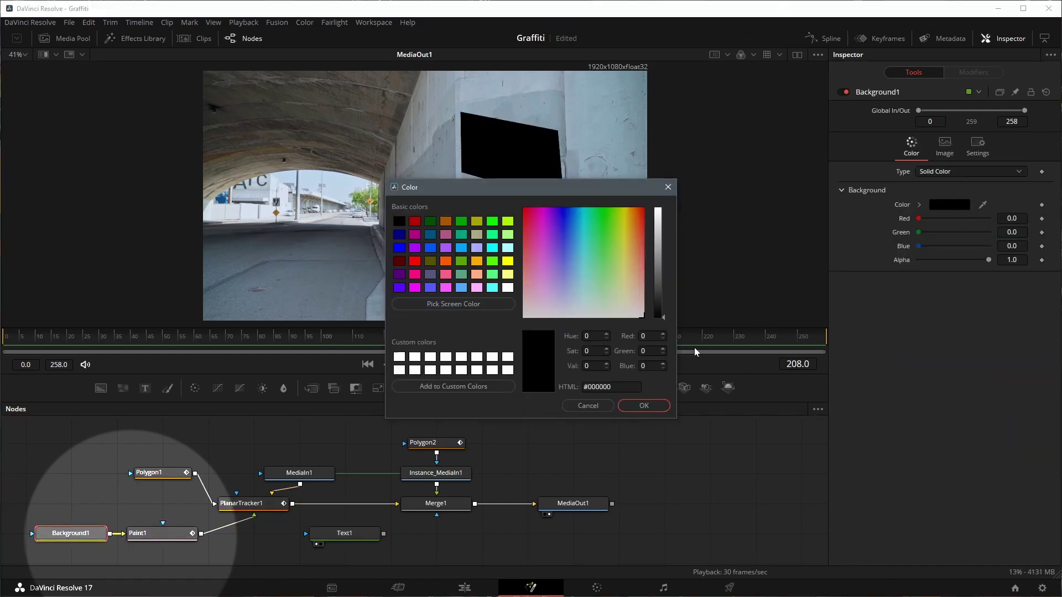
pyautogui.click(588, 406)
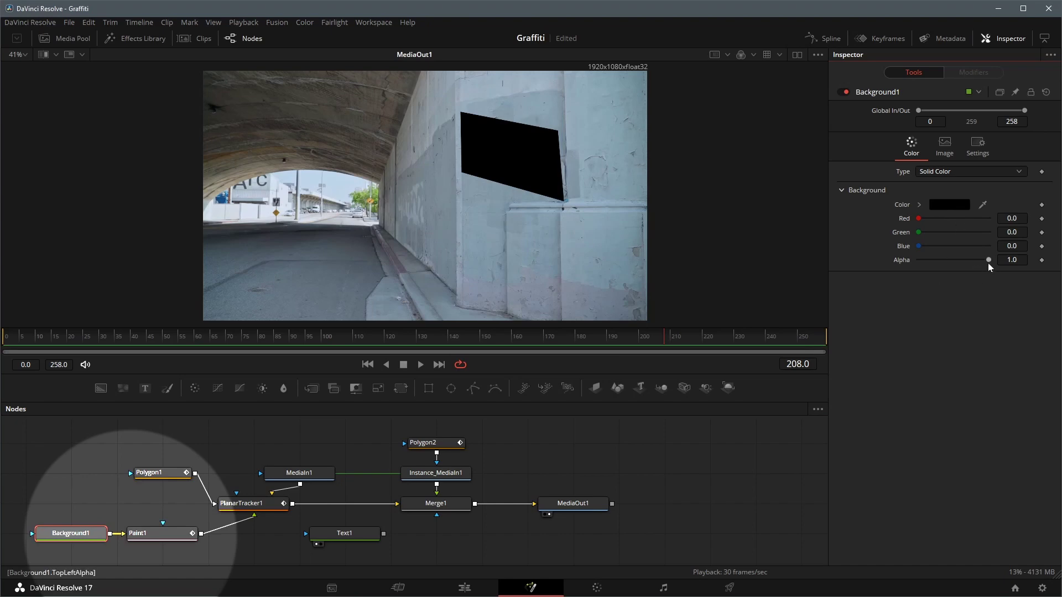
pyautogui.moveTo(989, 262)
pyautogui.mouseDown()
pyautogui.moveTo(921, 267)
pyautogui.moveTo(936, 266)
pyautogui.mouseUp()
pyautogui.click(160, 534)
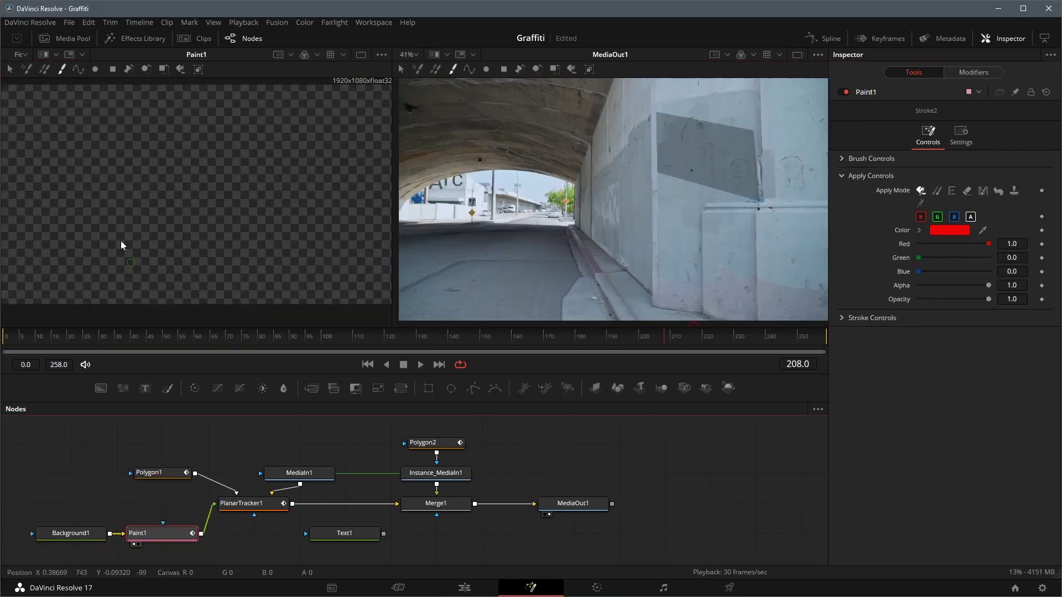
pyautogui.moveTo(41, 123); pyautogui.dragTo(55, 166)
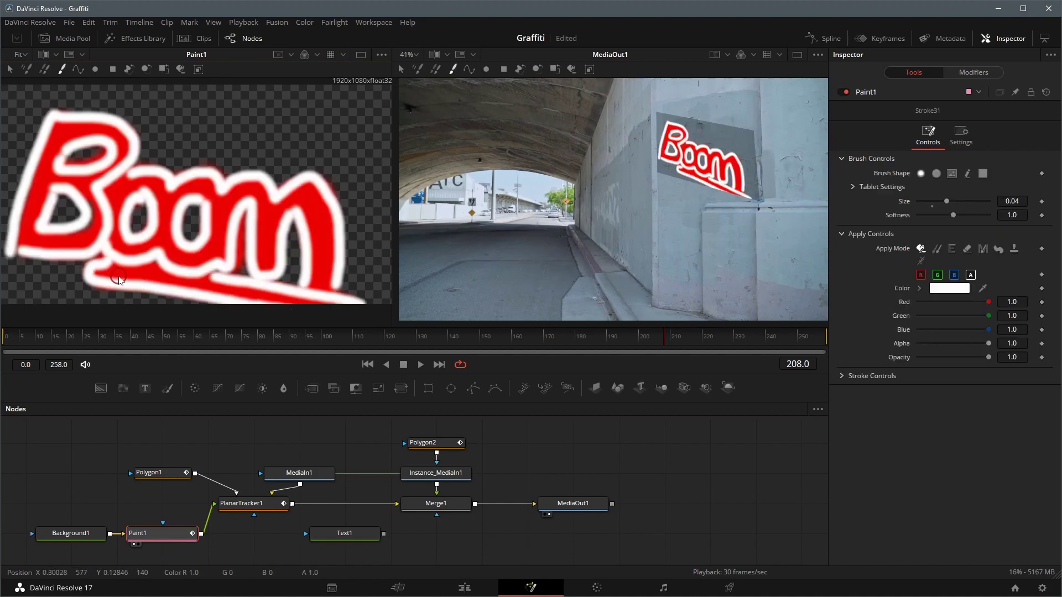